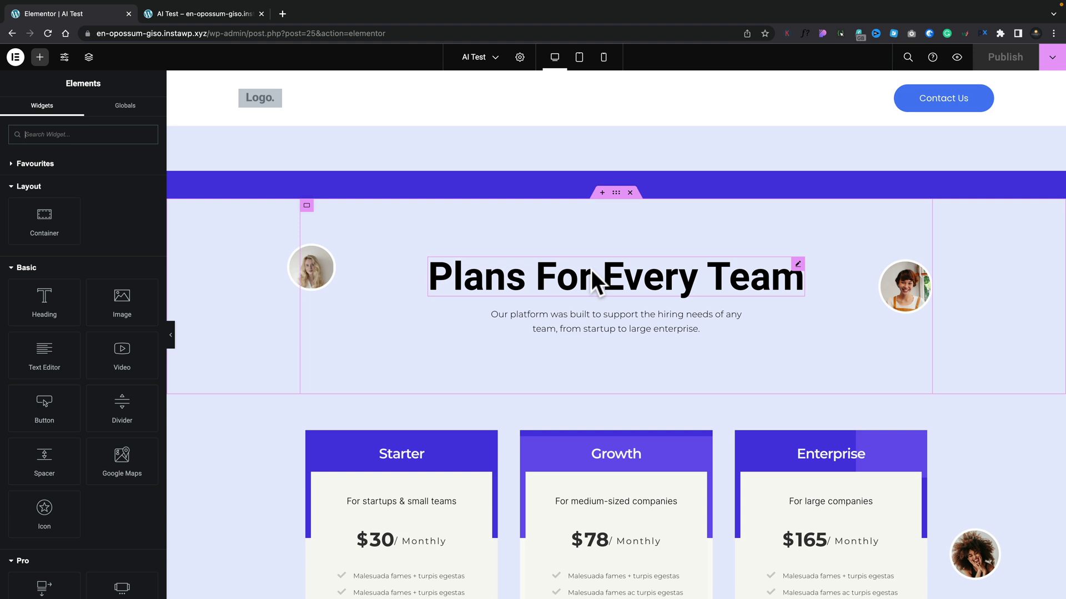
Step: Select the Plans For Every Team heading, preview its Custom CSS section, then return to Content settings
click(522, 273)
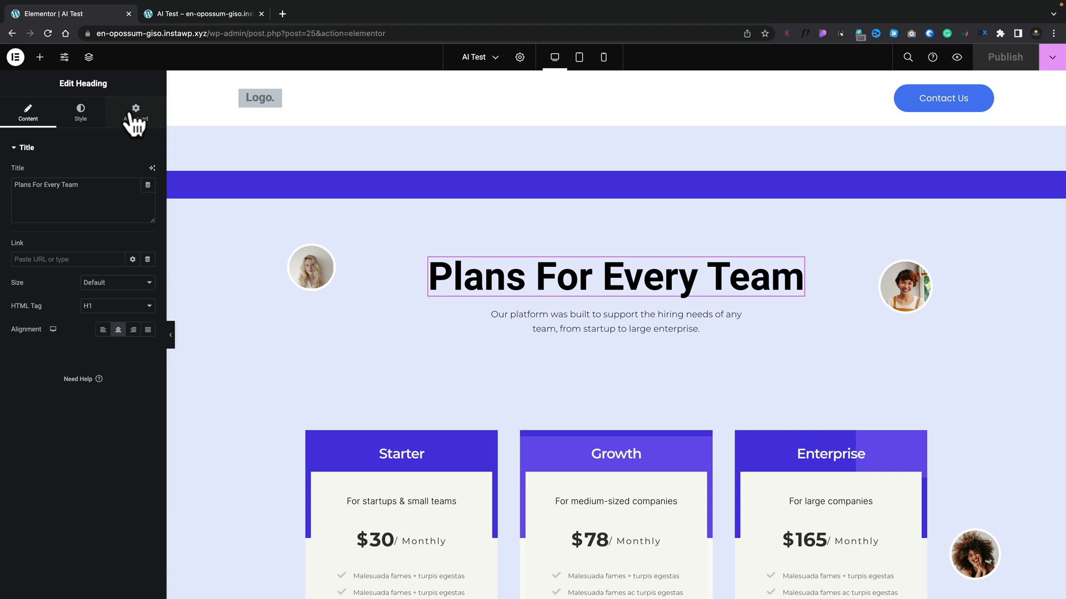
click(134, 124)
scroll(95, 320, down, 3)
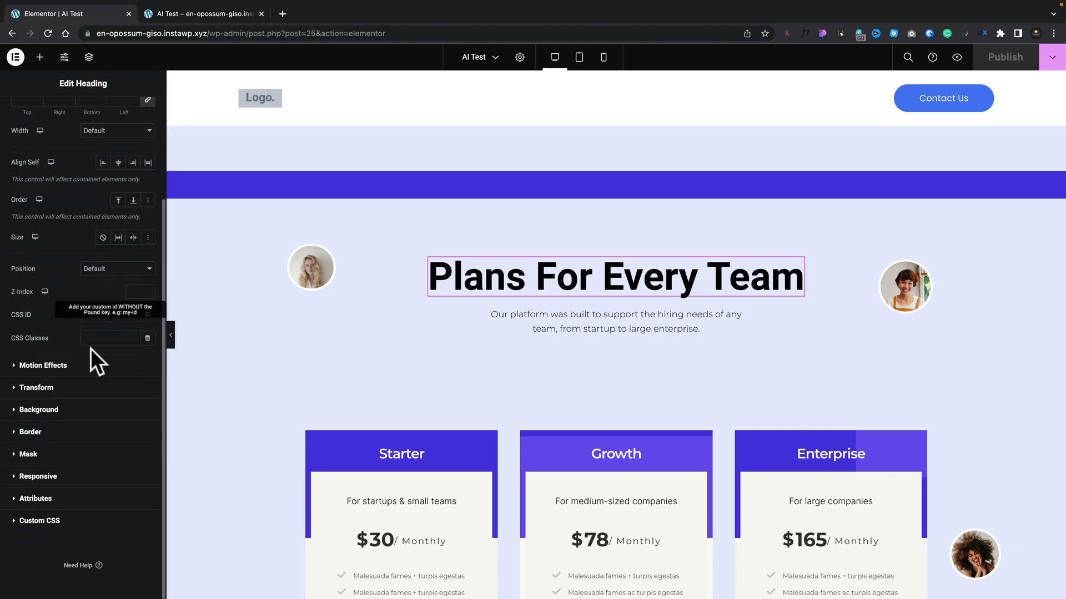
click(36, 521)
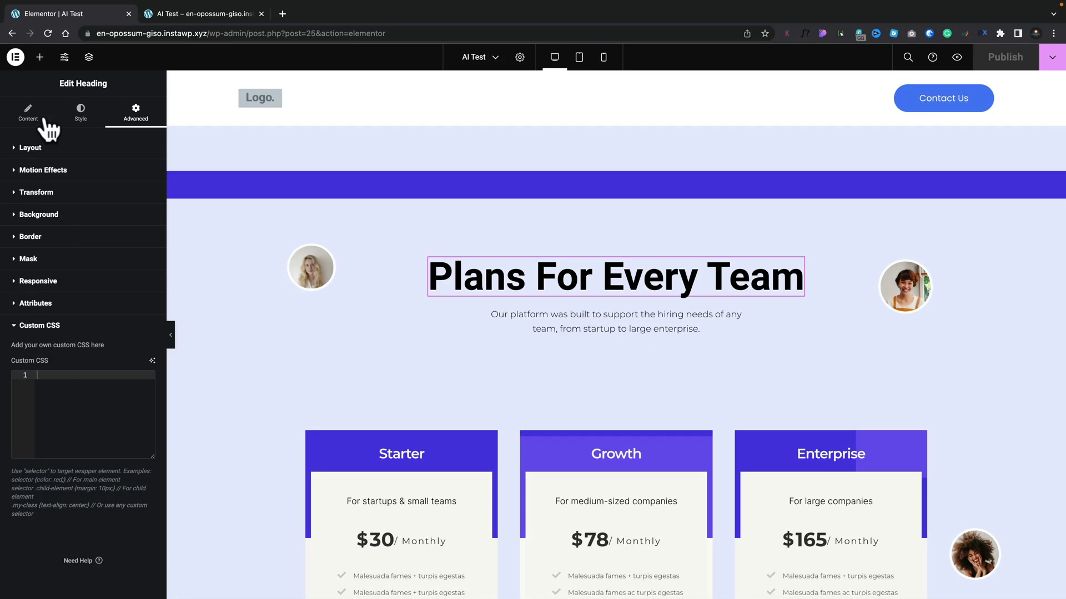
click(30, 111)
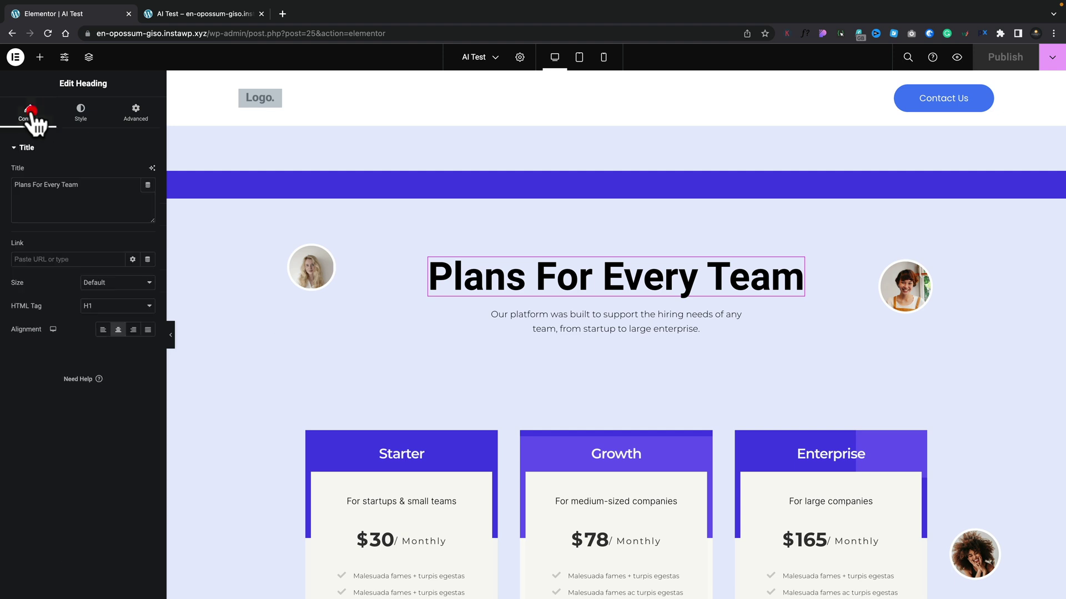
Step: Use AI with the pasted hosting prompt to generate the title 'WebHostPro: Affordable and Reliable Website Hosting for All Your Needs'
click(152, 169)
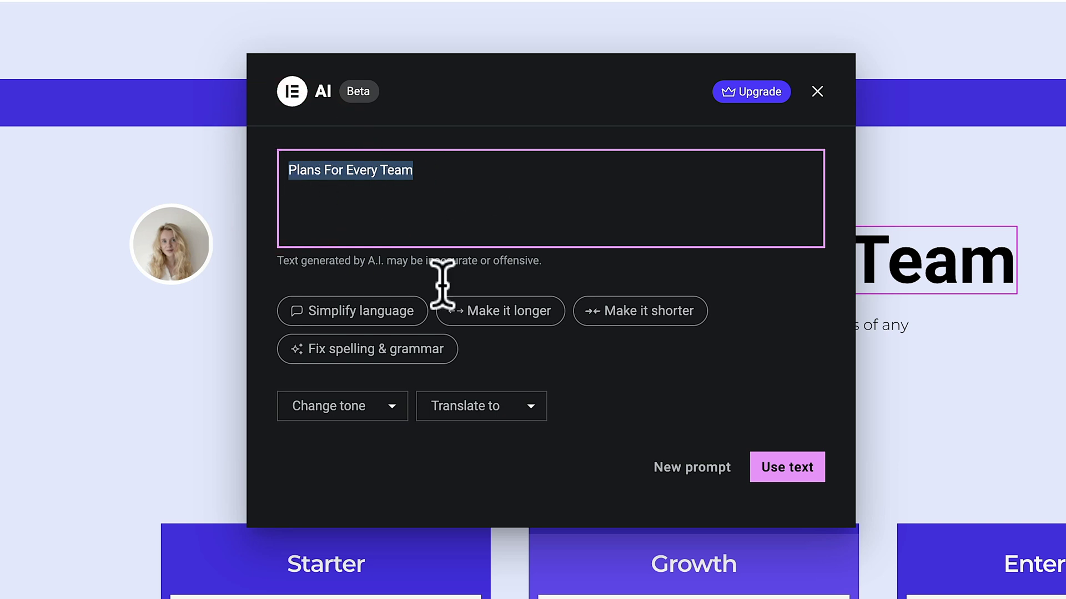
click(703, 477)
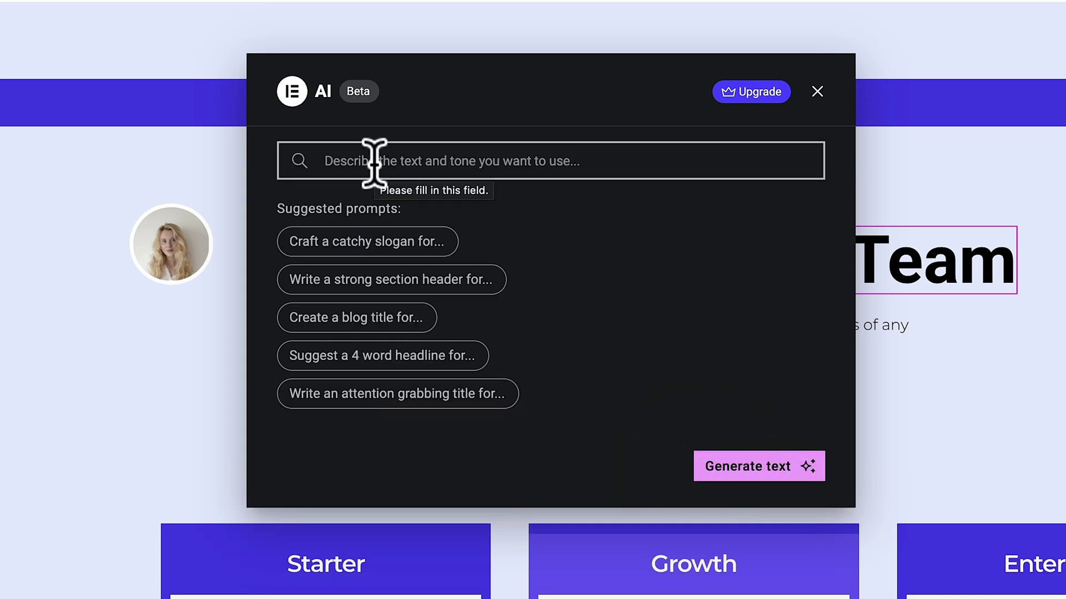
text(Write a title for my hosting company selling all forms of website hosting.)
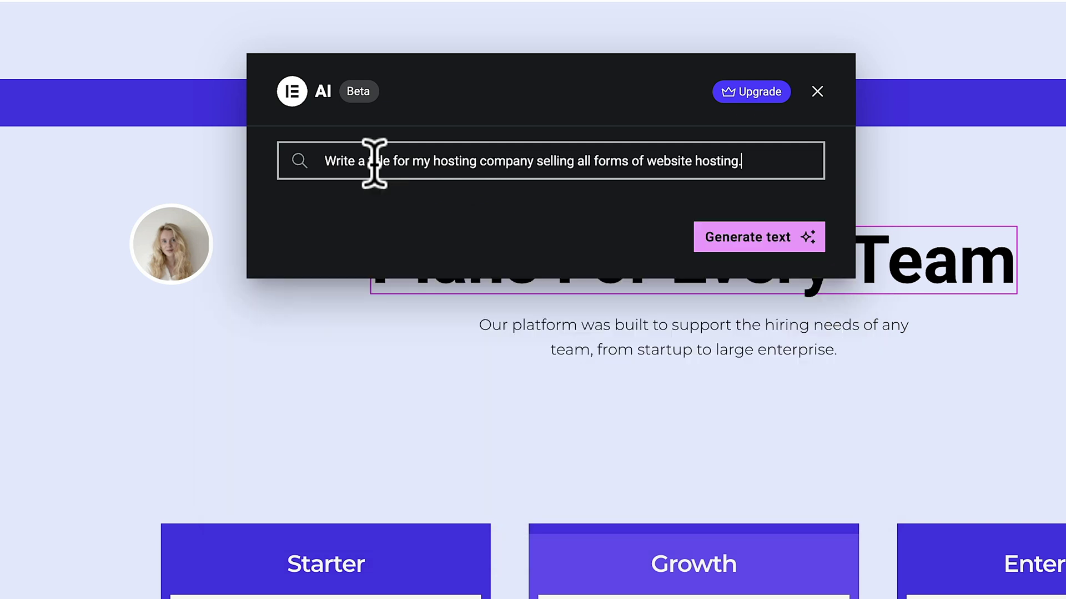
click(755, 237)
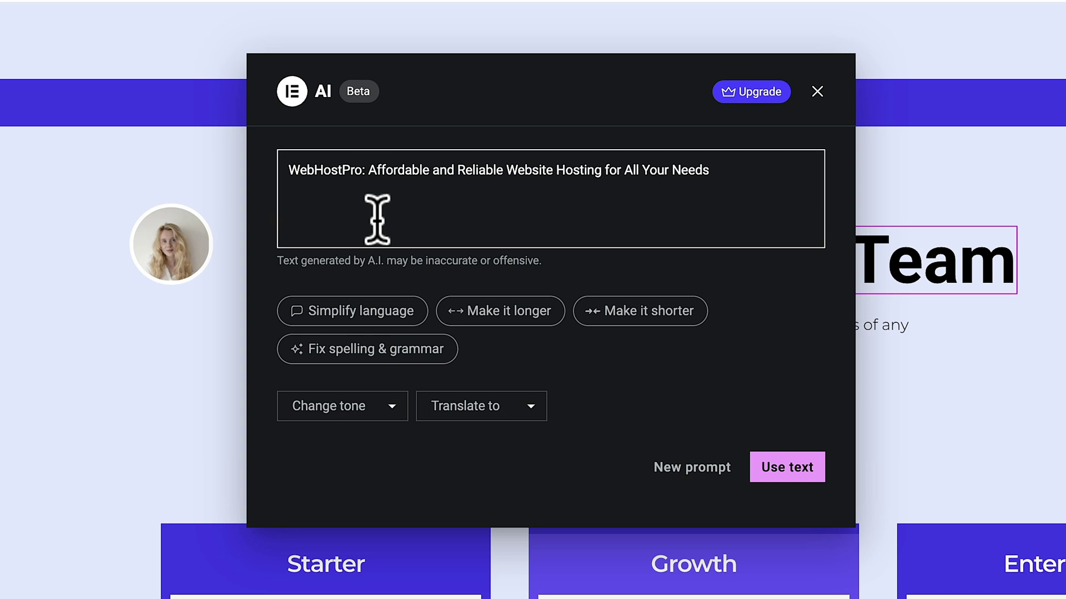
click(367, 169)
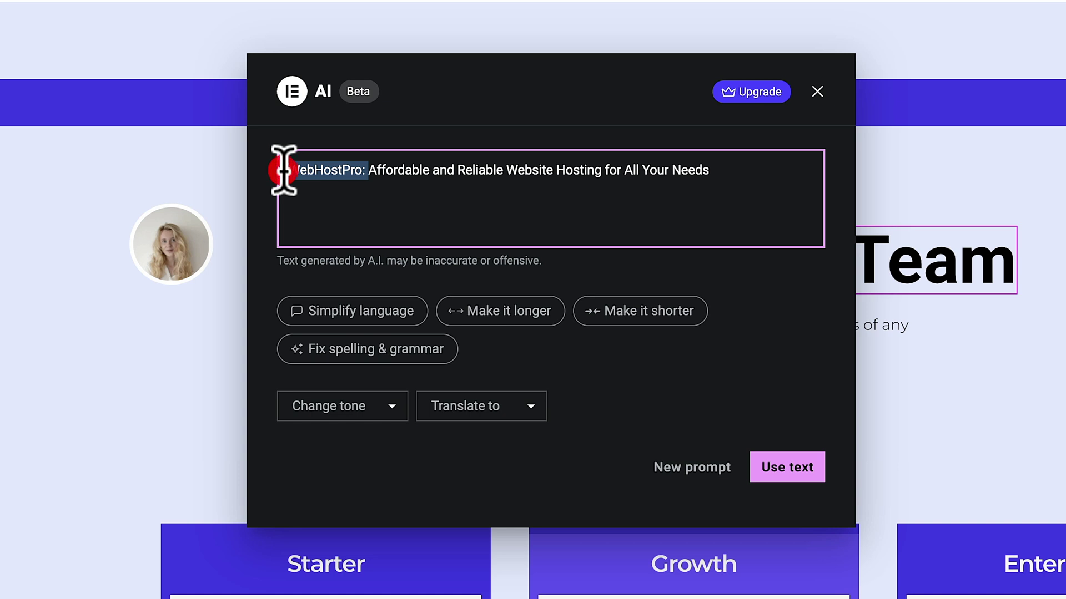
Step: Delete the 'WebHostPro: ' prefix and have AI simplify the title's language
key(BackSpace)
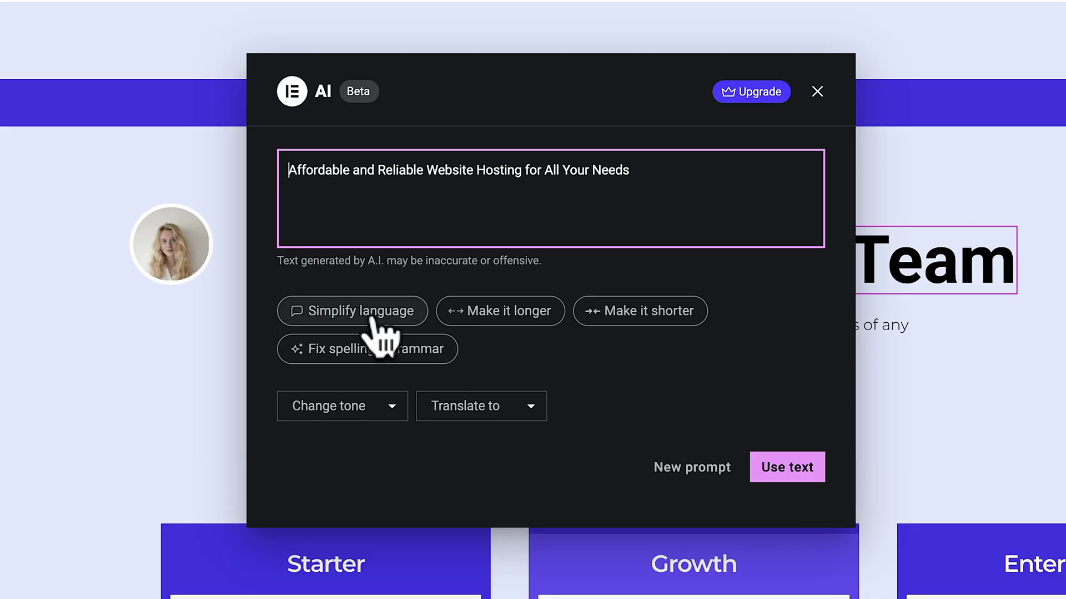
click(373, 314)
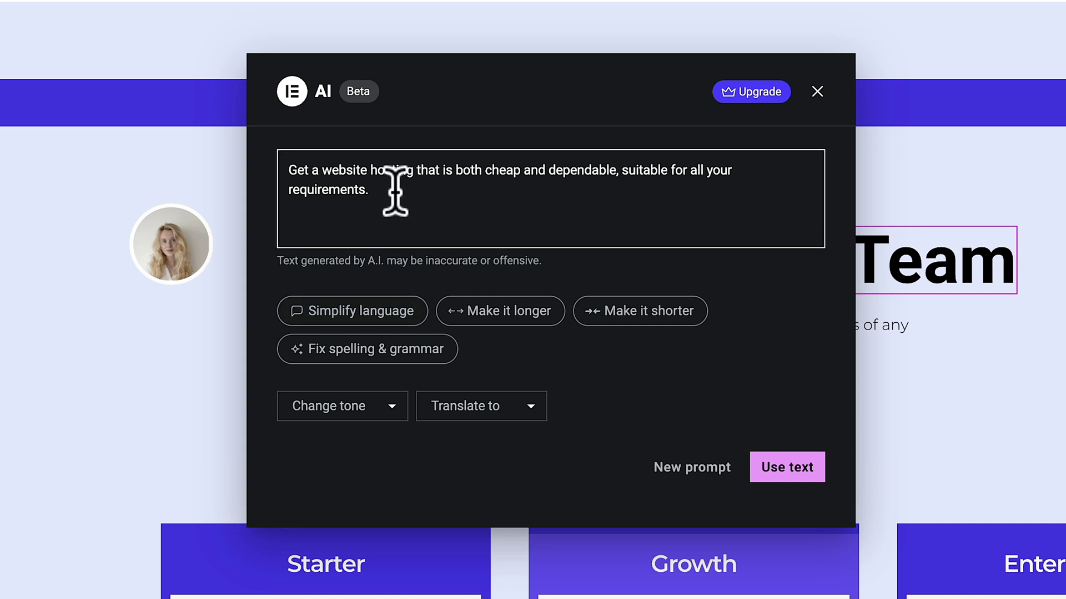
Step: Have AI lengthen the hosting text to four paragraphs, then shorten it back to one
click(507, 318)
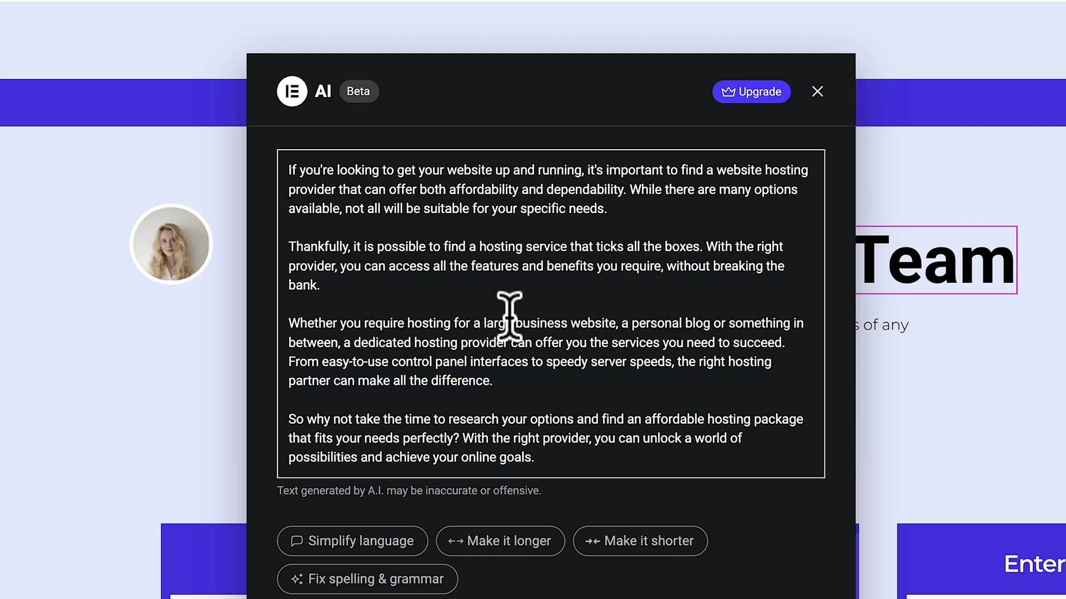
drag(537, 456, 283, 147)
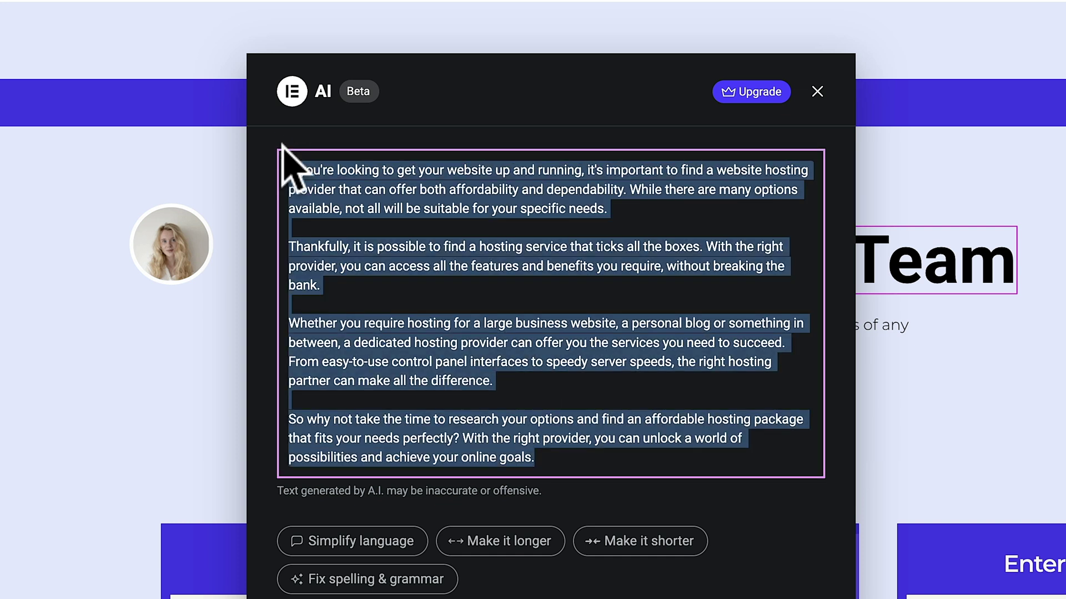
click(629, 542)
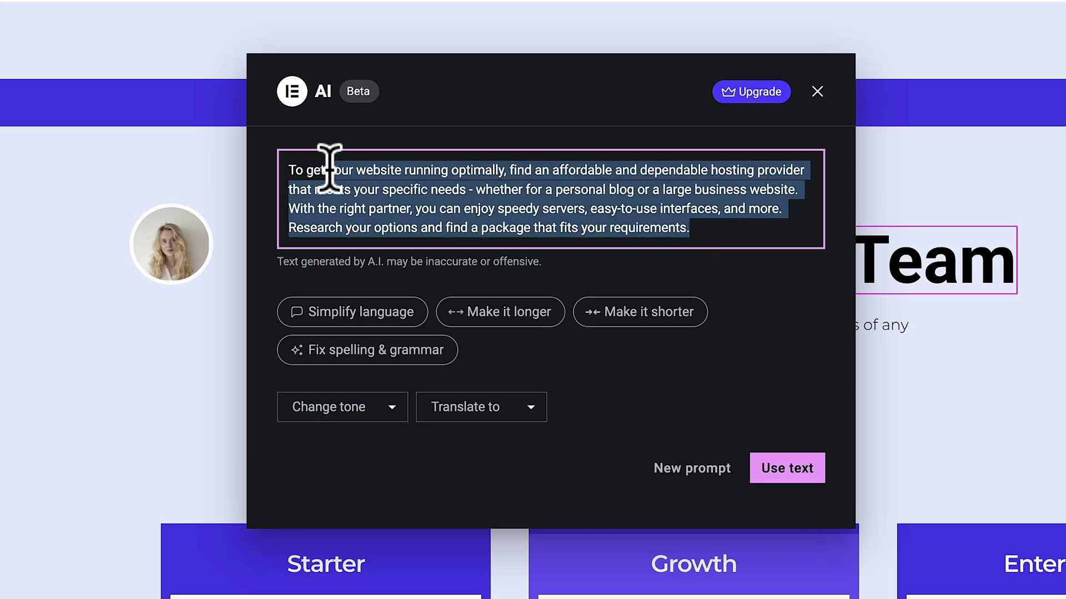
drag(329, 169, 283, 162)
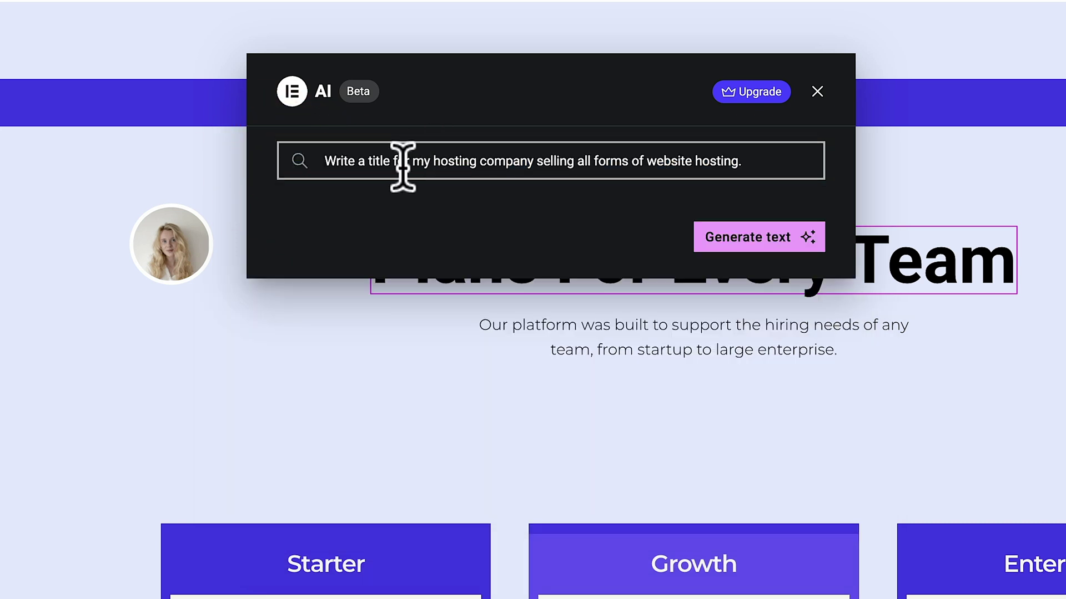
Step: Replace the prompt with 'rewrite and make simpler' to get a simpler paragraph about cheap hosting
click(403, 167)
drag(756, 161, 335, 149)
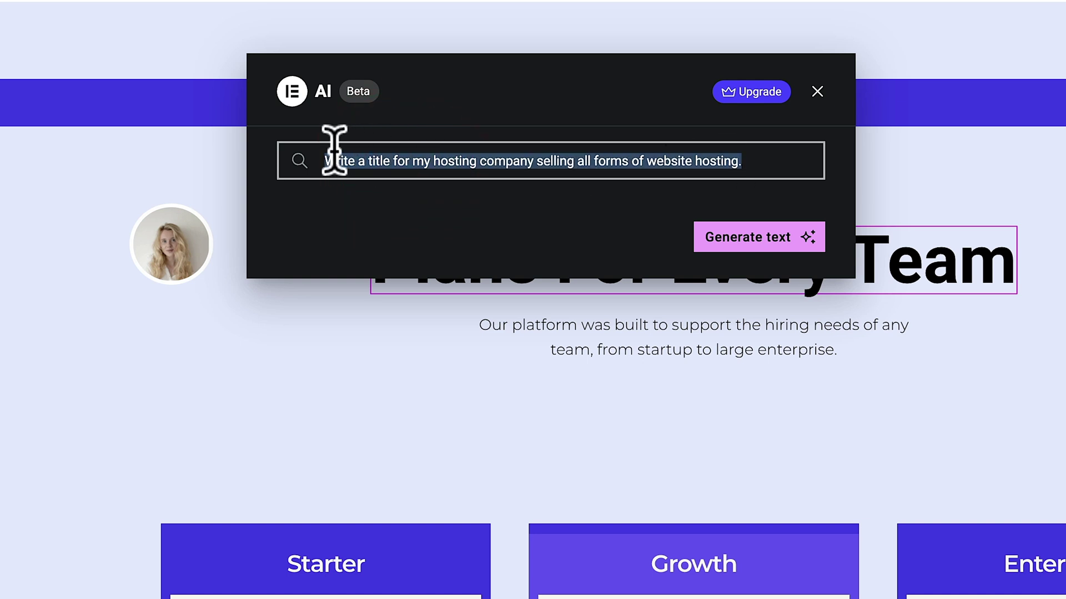
text(re)
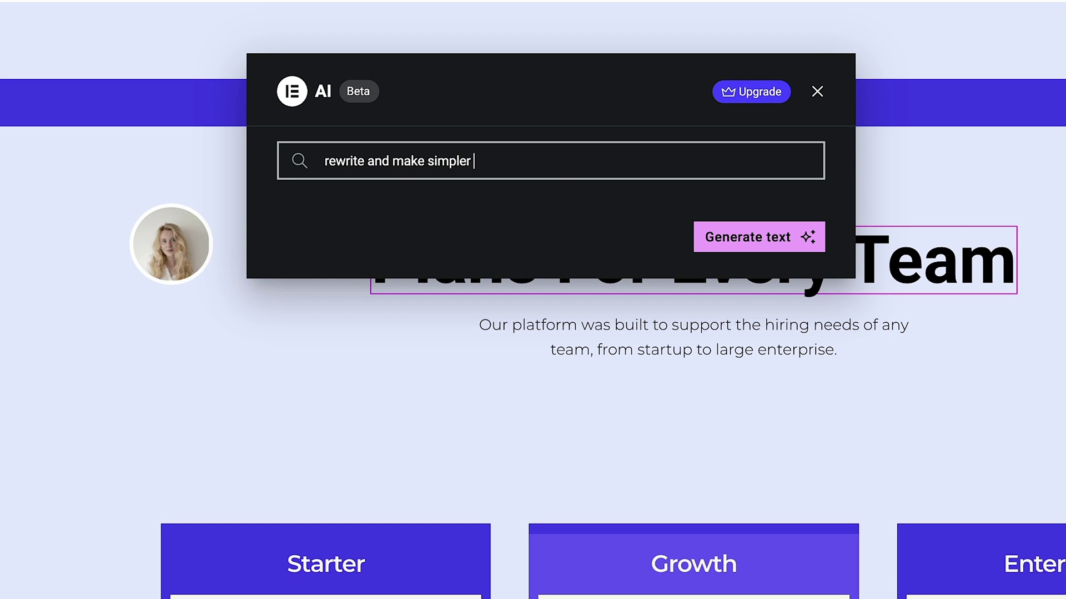
text(write and make simpler)
key(Return)
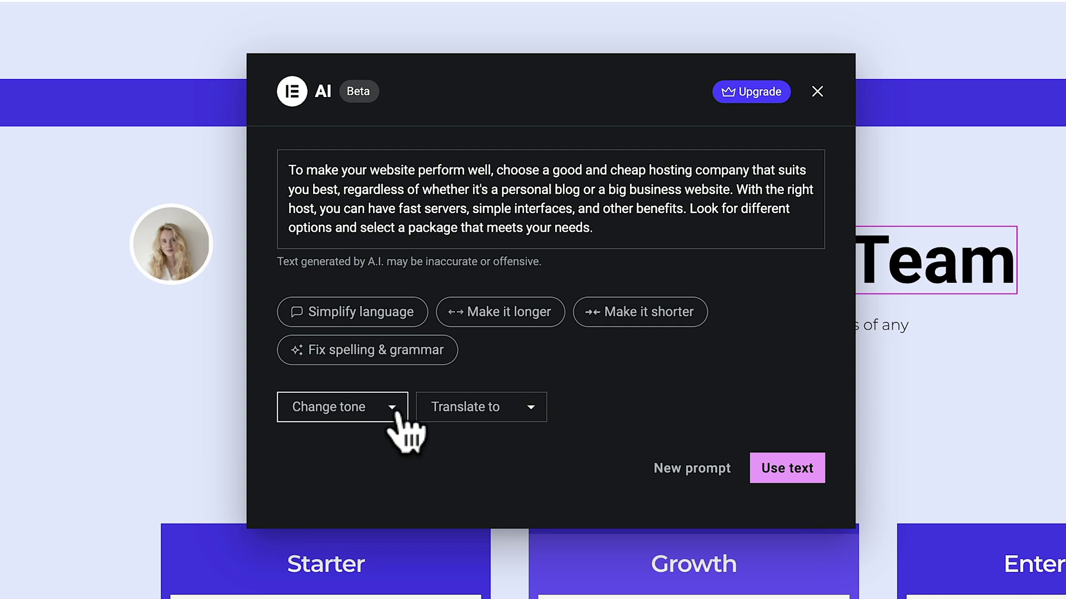
Step: Rewrite the AI text in a chattier tone, then shorten it to two sentences
click(396, 411)
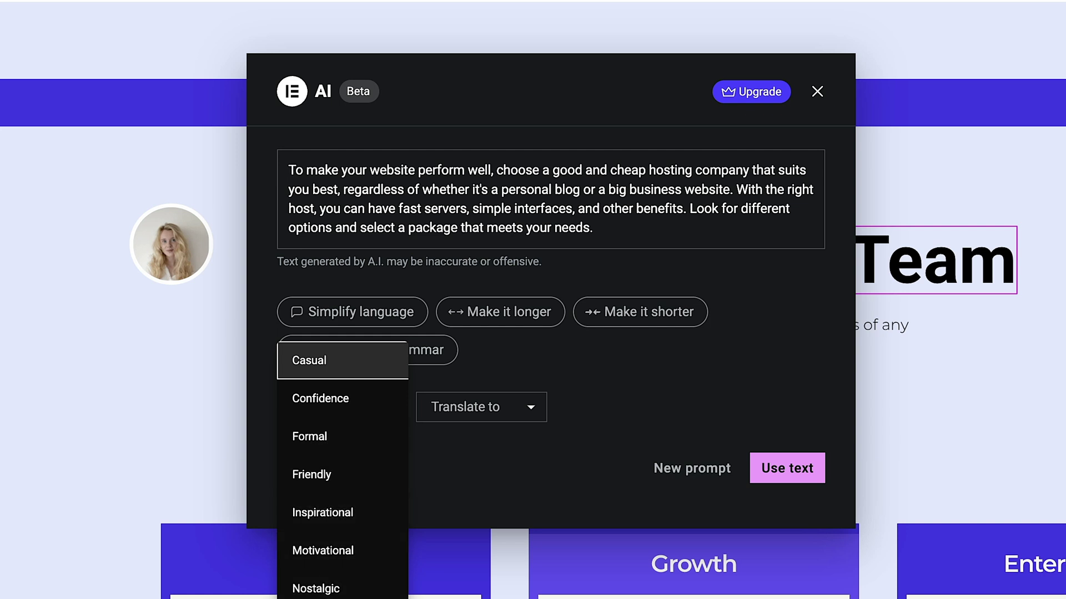
click(328, 591)
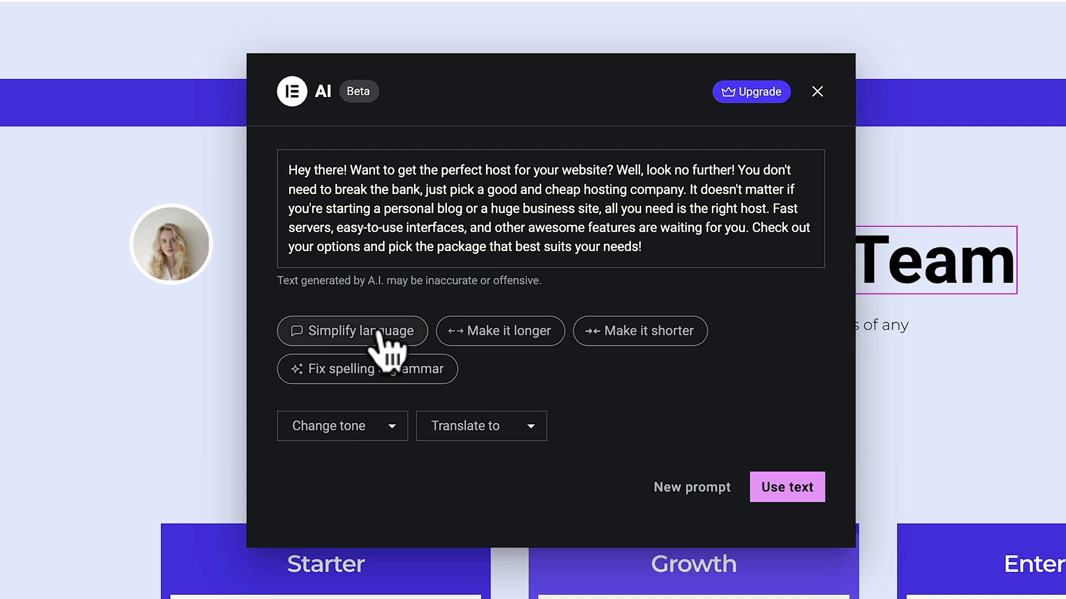
click(608, 332)
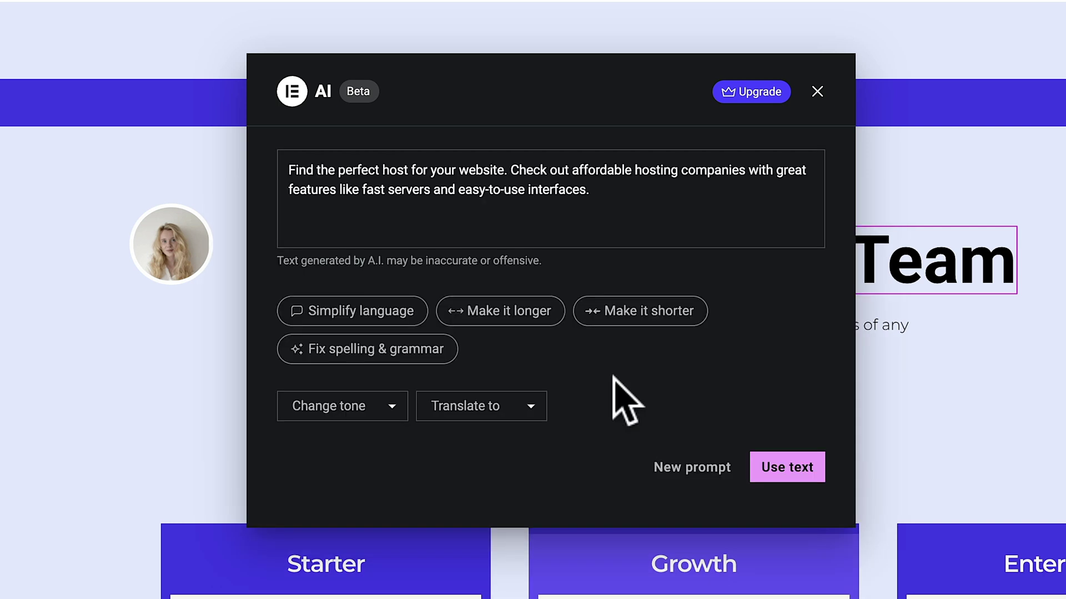
click(501, 409)
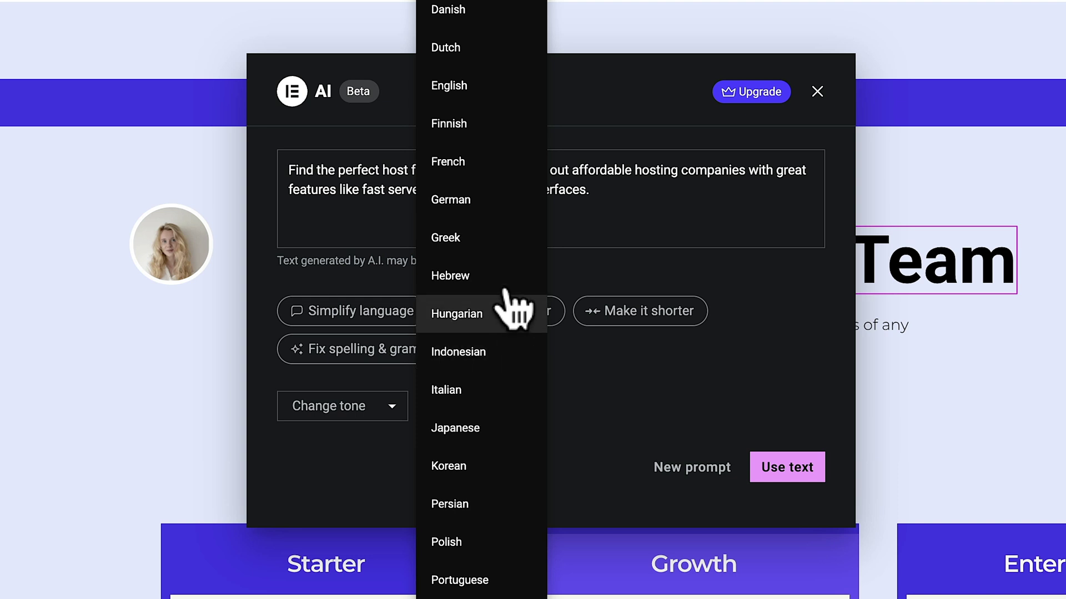
Step: Translate the AI hosting text into Greek and open the Elementor AI product page via Upgrade
click(481, 237)
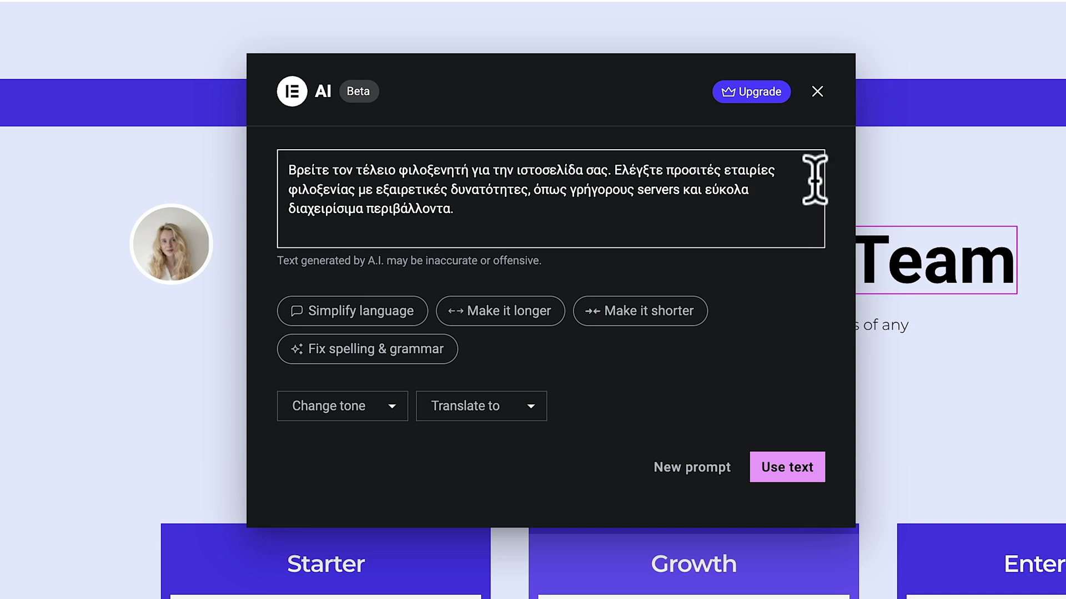
mouse_move(742, 94)
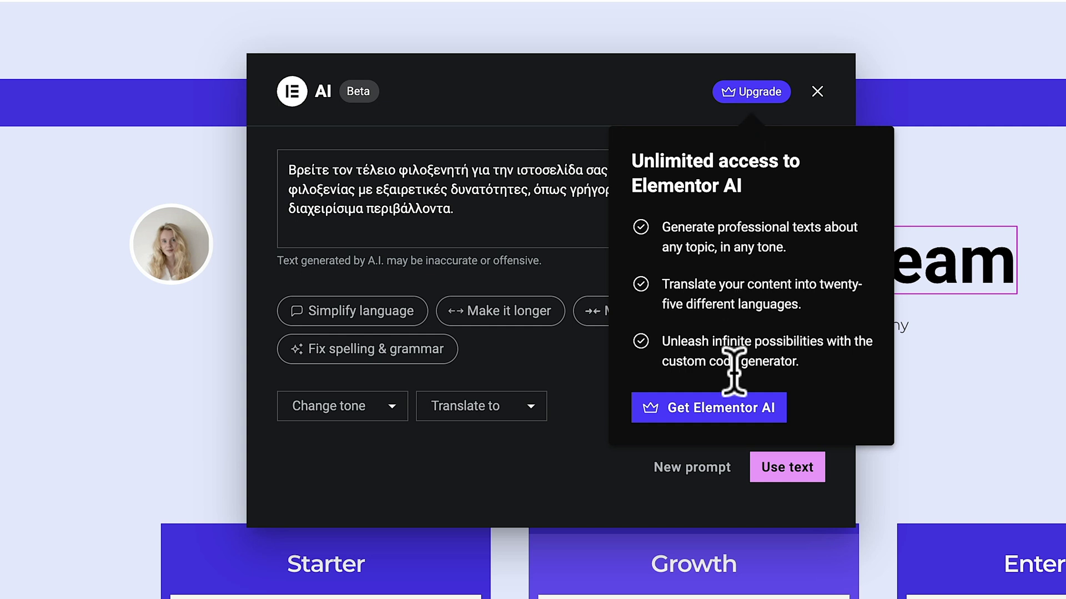
click(717, 407)
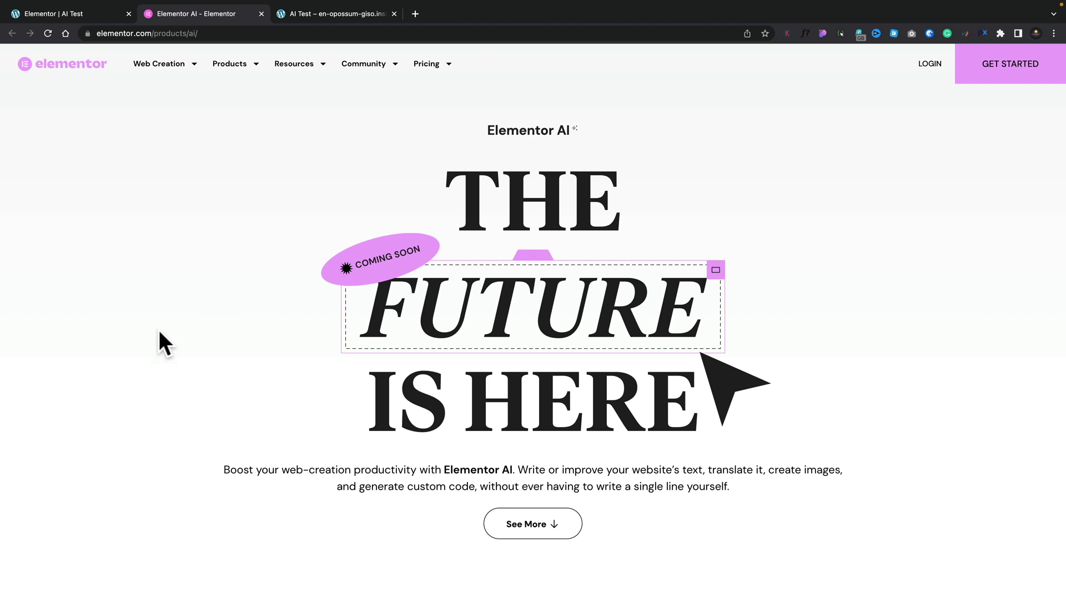
scroll(162, 431, down, 7)
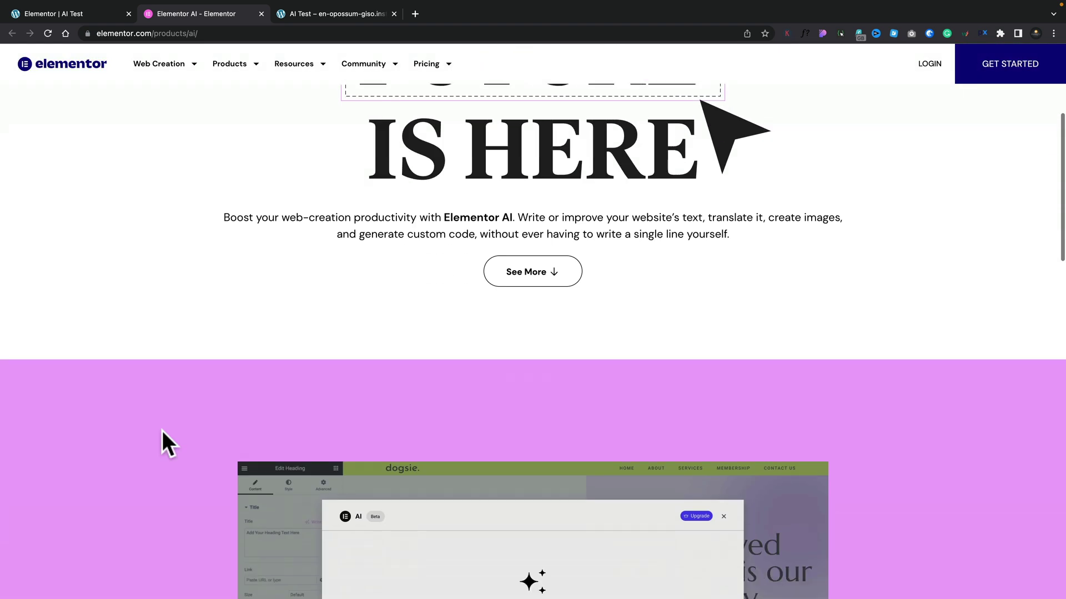
scroll(162, 430, down, 7)
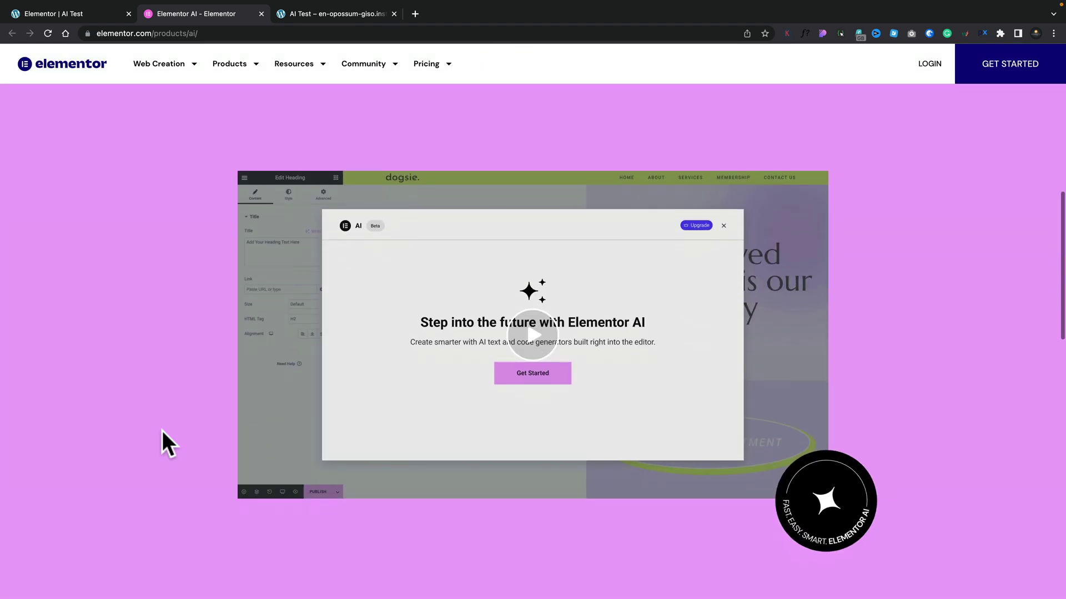
scroll(162, 431, down, 7)
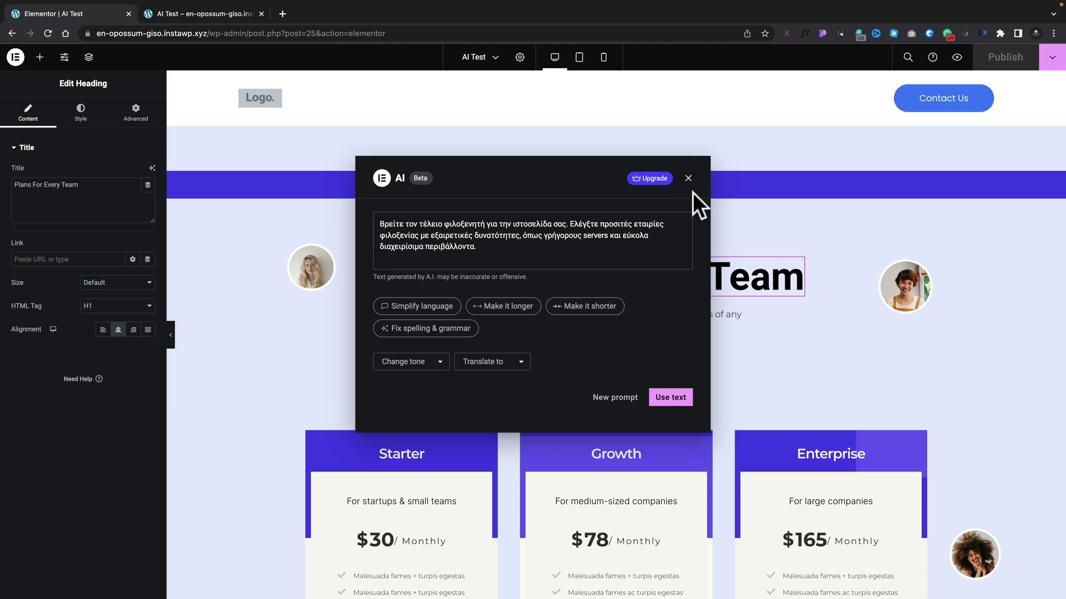
click(688, 179)
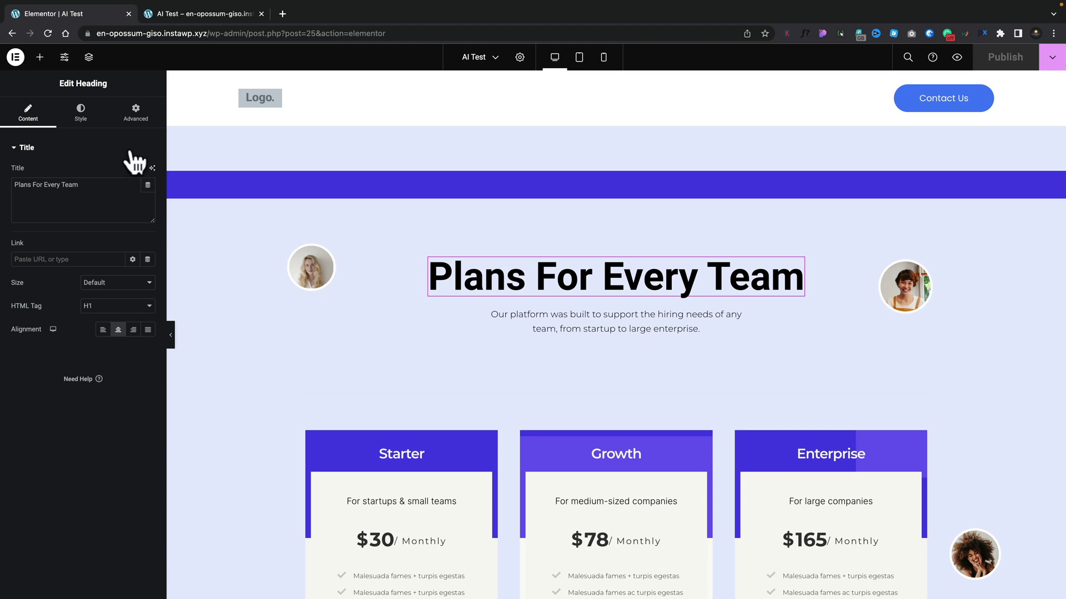
Step: Expand the heading's Custom CSS section and enlarge the settings panel and code box
click(137, 114)
scroll(101, 487, down, 3)
click(56, 521)
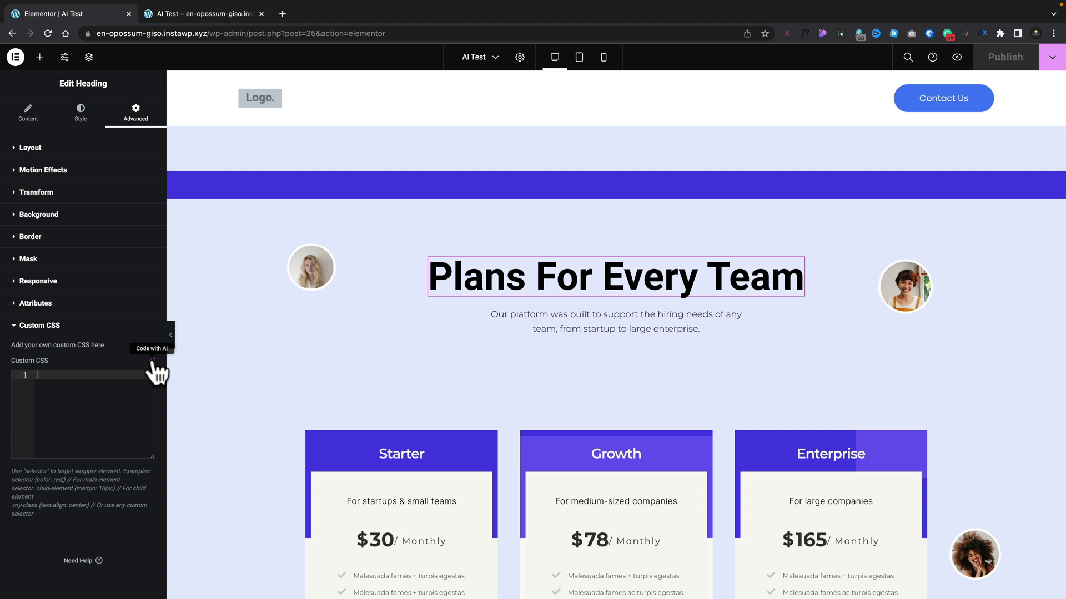
drag(168, 365, 318, 375)
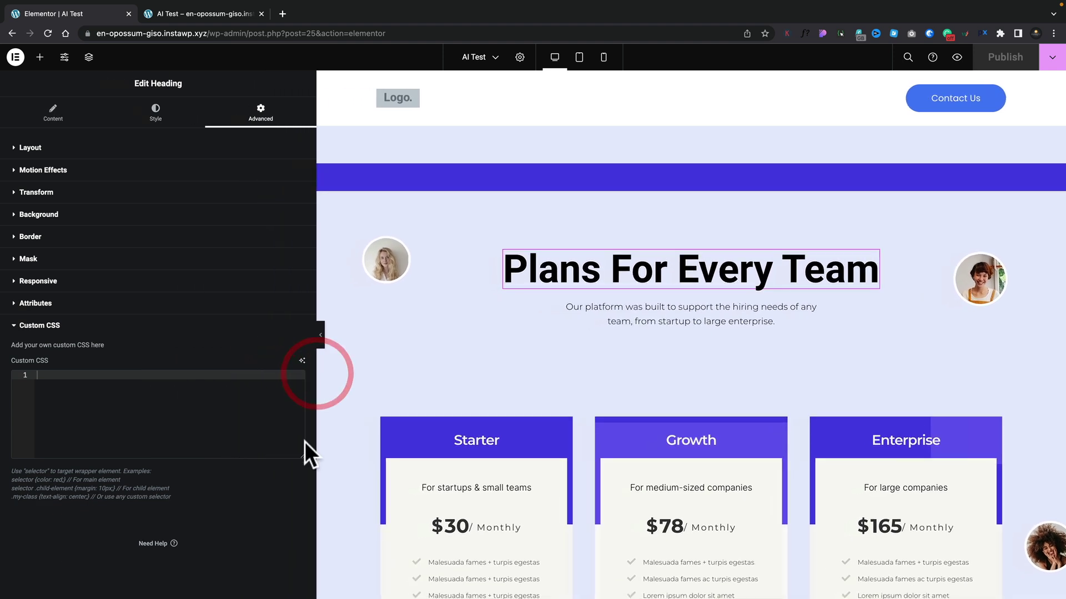
drag(304, 457, 303, 553)
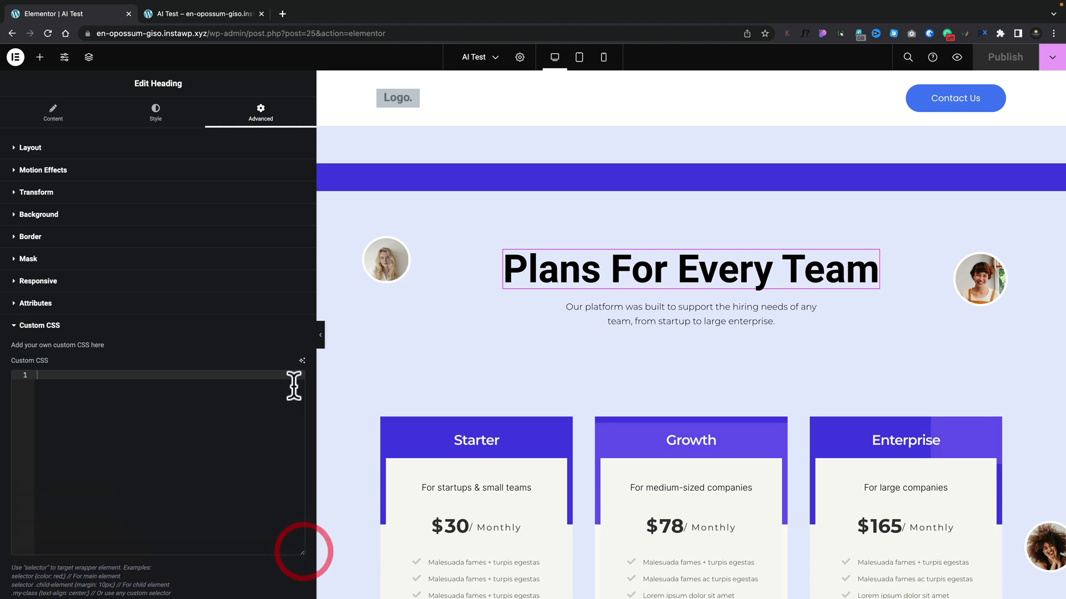
Step: Have AI generate and insert CSS making the h1 red, slowly fading to blue on hover
click(302, 362)
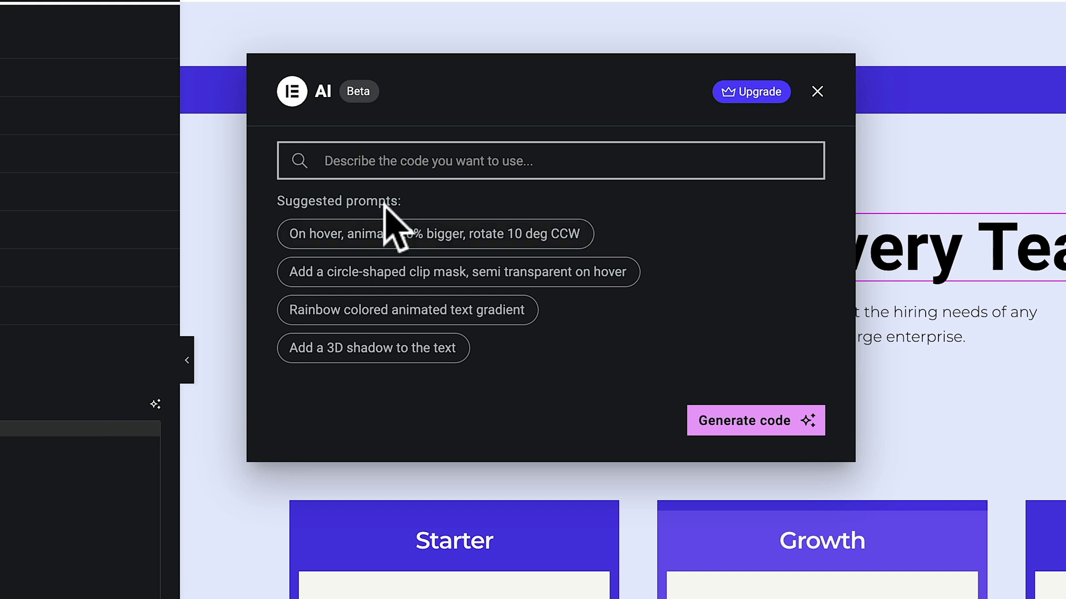
click(383, 161)
text(Set the text to be red and change to blue slowly on hover)
click(671, 158)
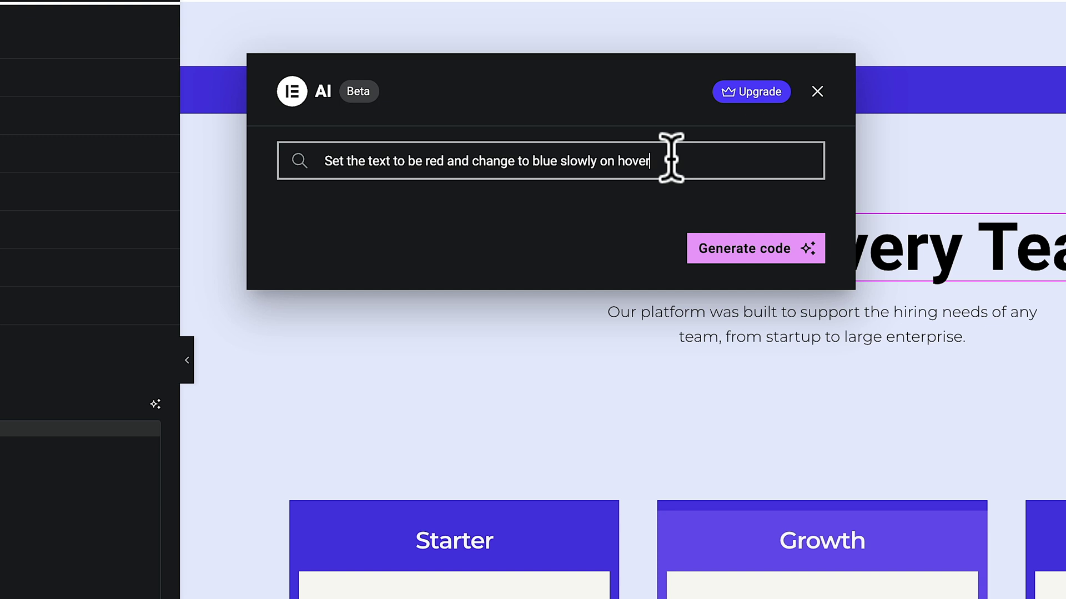
click(746, 245)
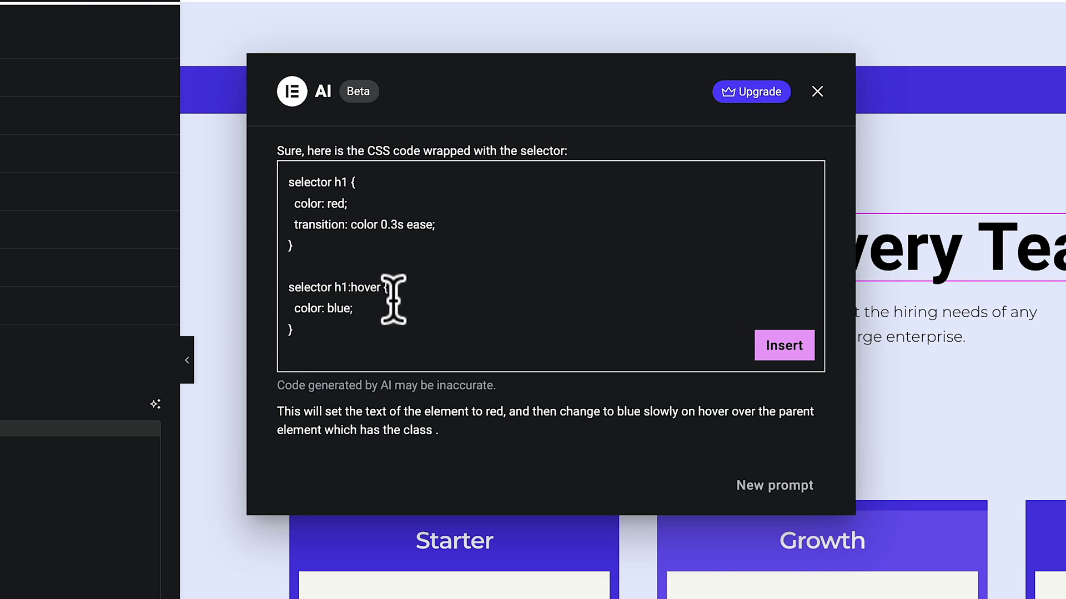
click(785, 348)
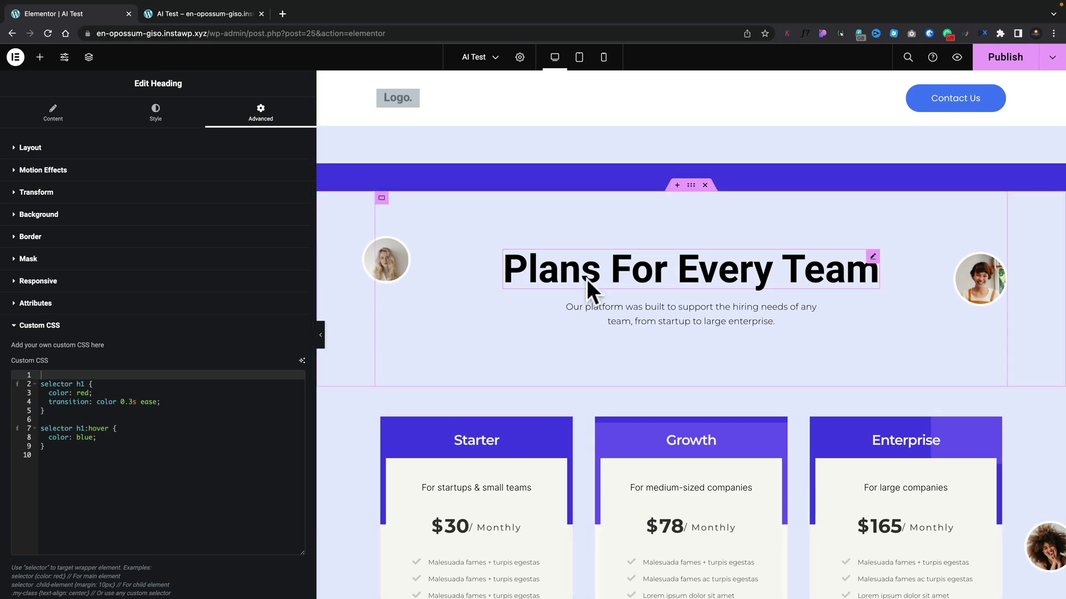
Step: Publish the page, preview it in a new tab, then return to the heading's CSS
click(177, 438)
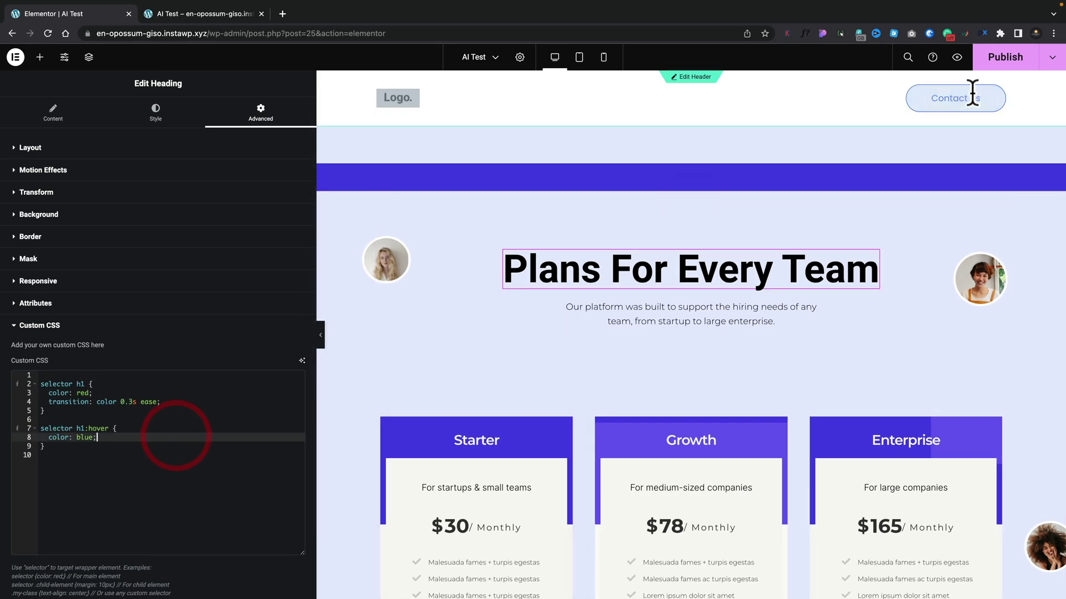
click(1001, 58)
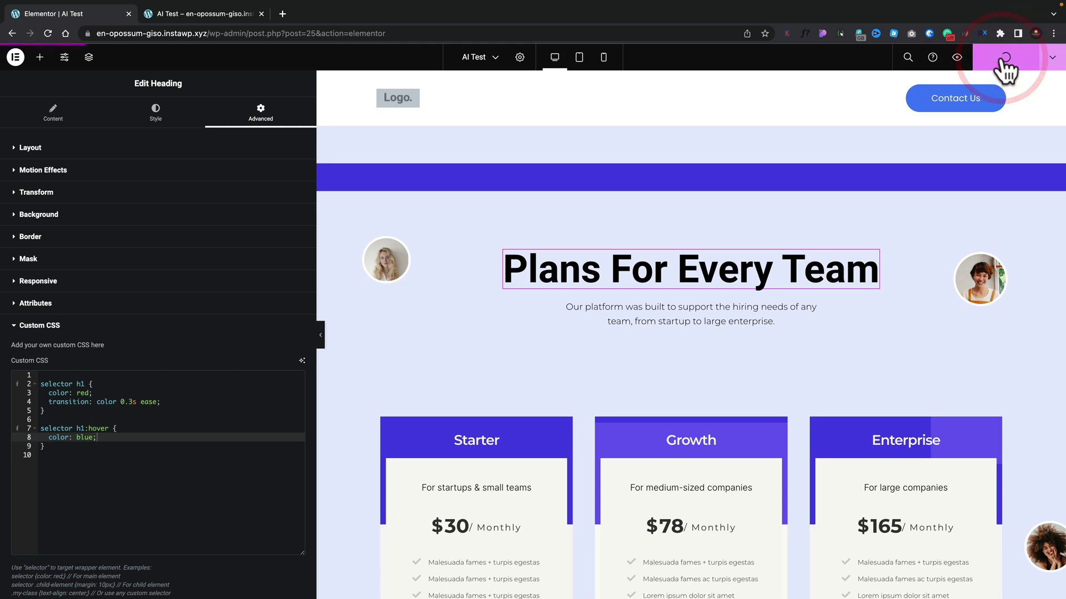
click(957, 58)
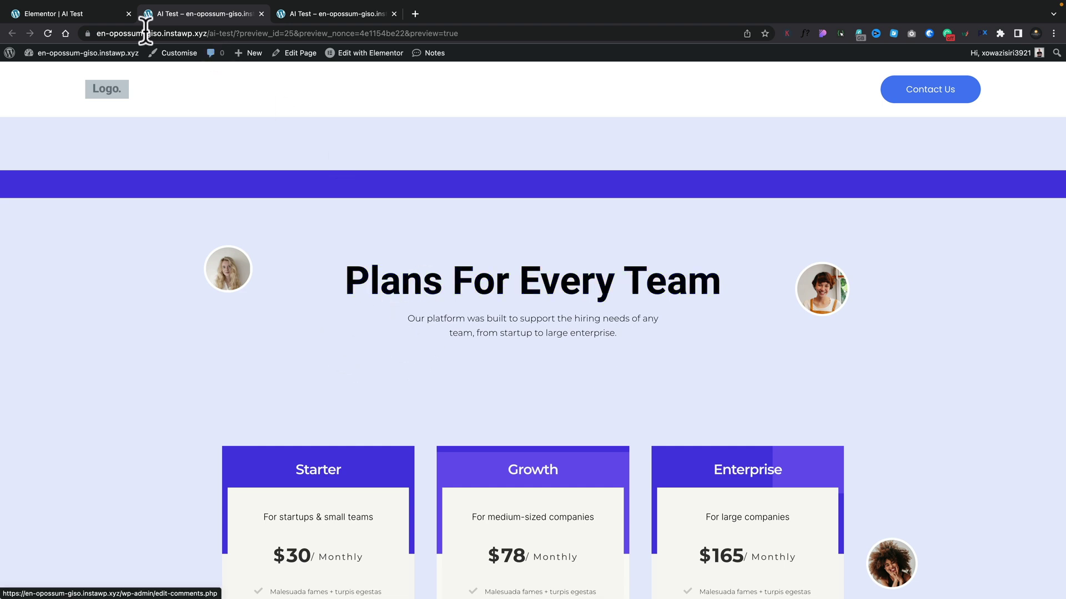
click(98, 14)
click(108, 393)
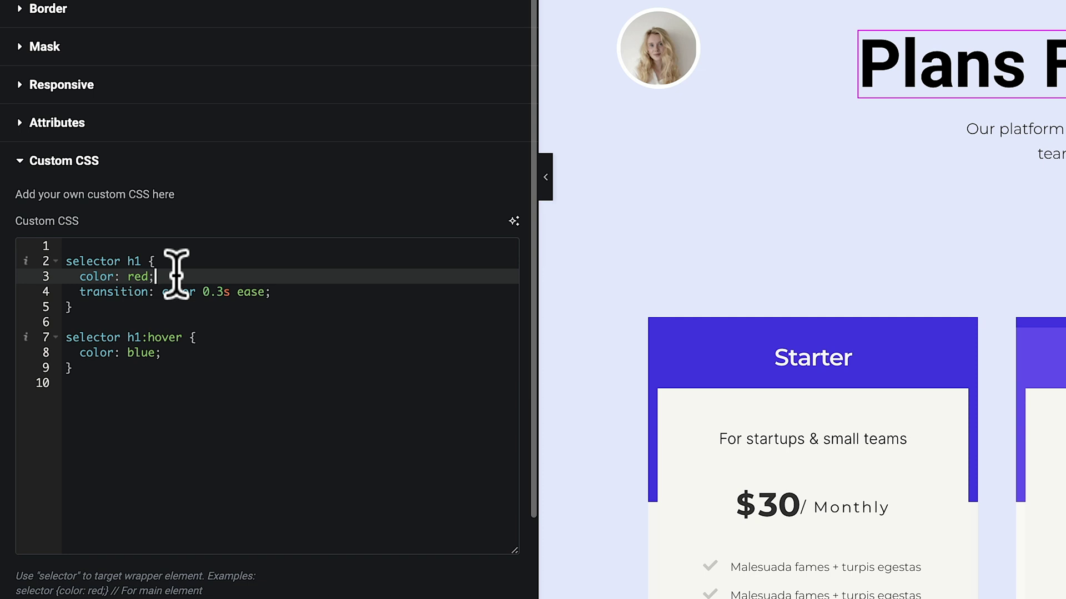
Step: Add !important to the red colour rule on line 3 and reopen the AI code assistant
click(146, 273)
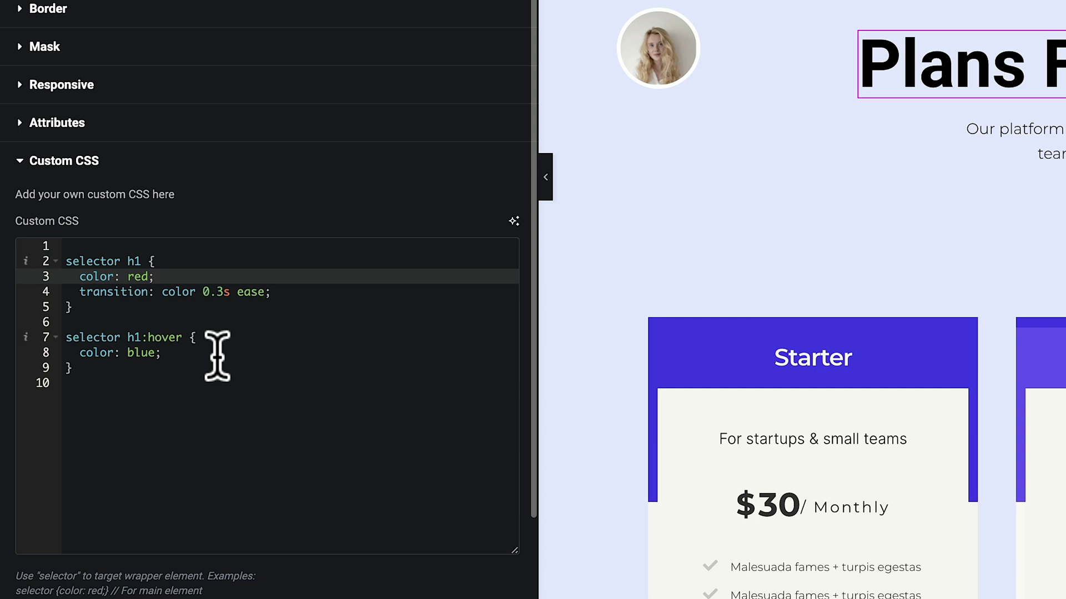
text(!important)
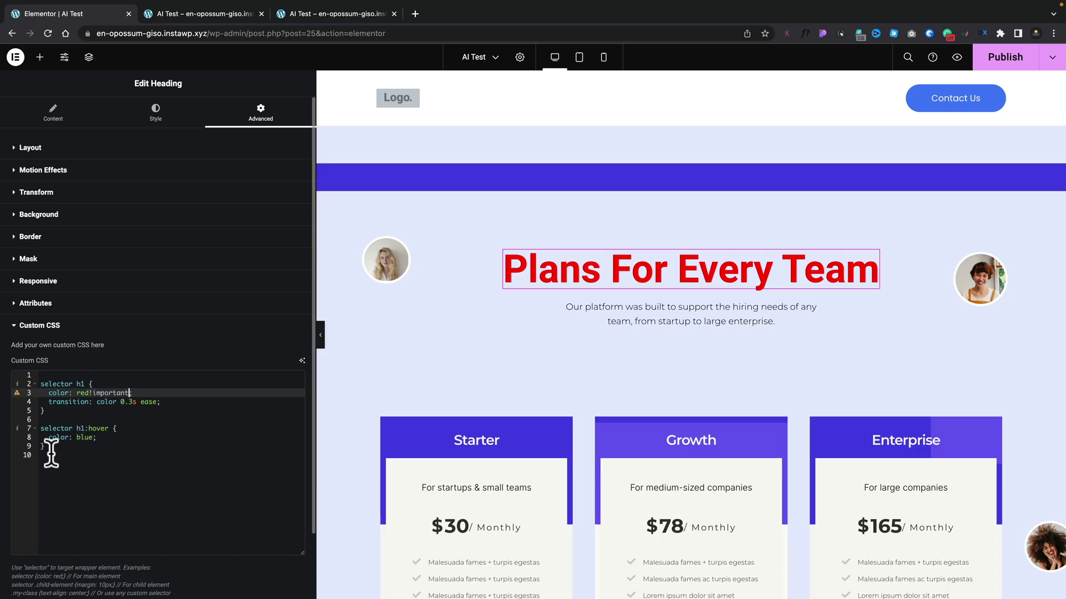
click(49, 454)
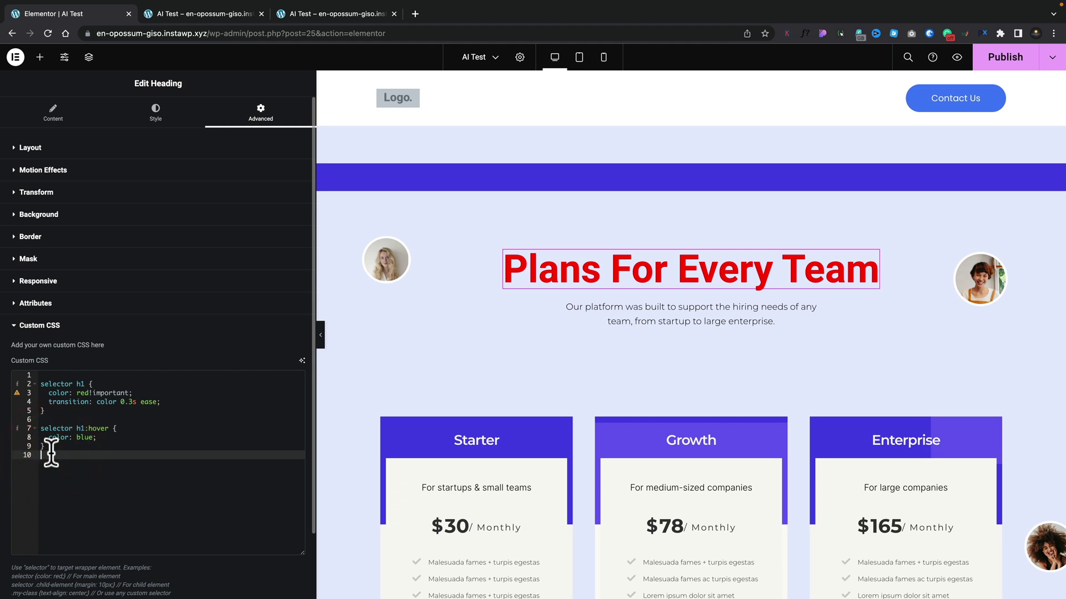
click(302, 362)
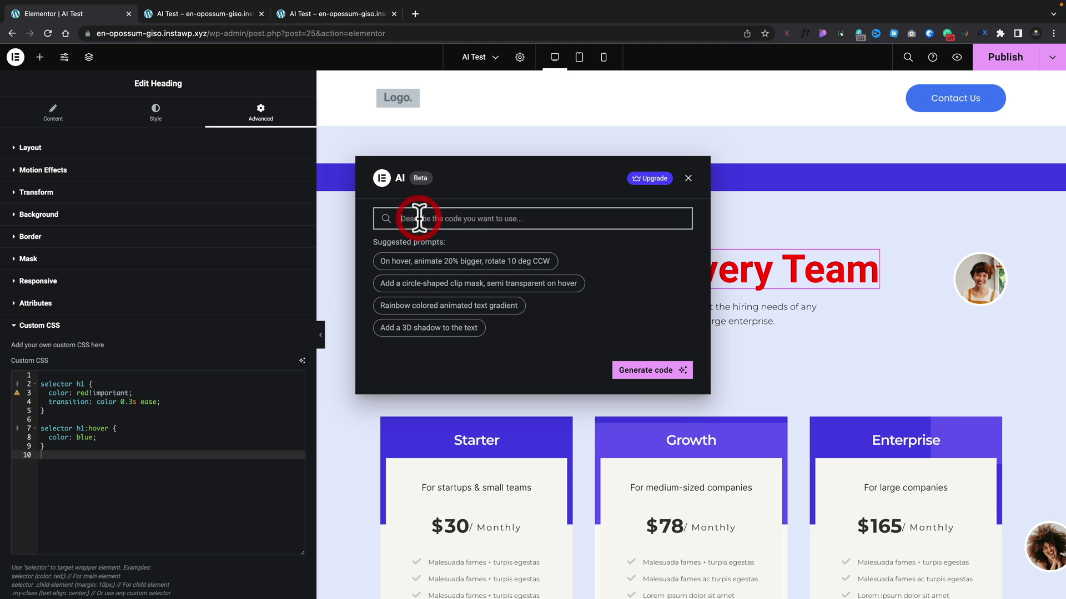
Step: Prompt the AI with 'change the text to red on hover' and insert the generated .elementor-heading-title:hover rule
text(d)
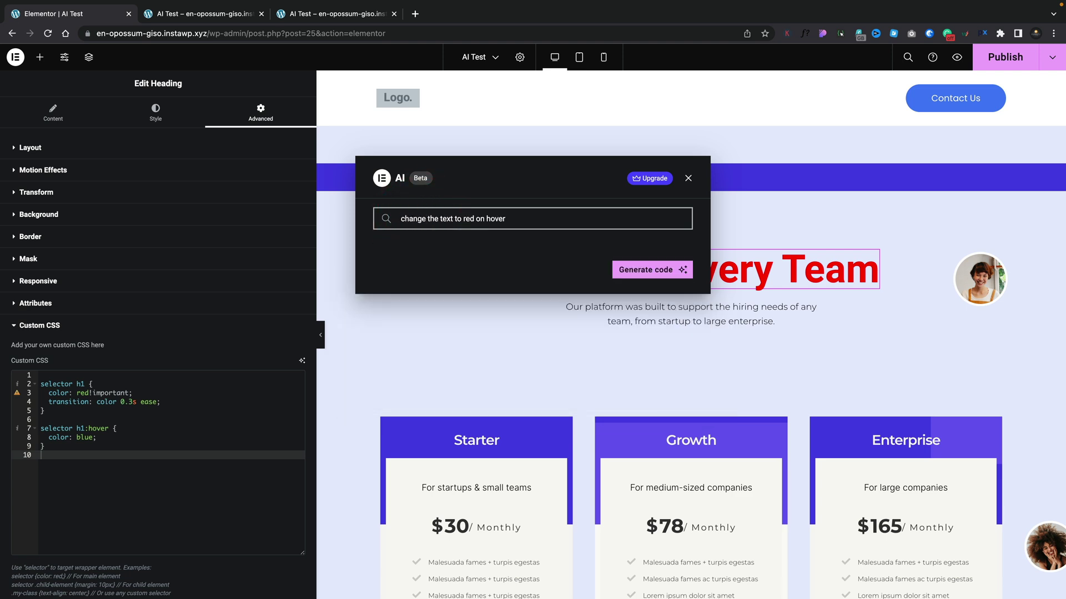
text( on hover)
click(668, 266)
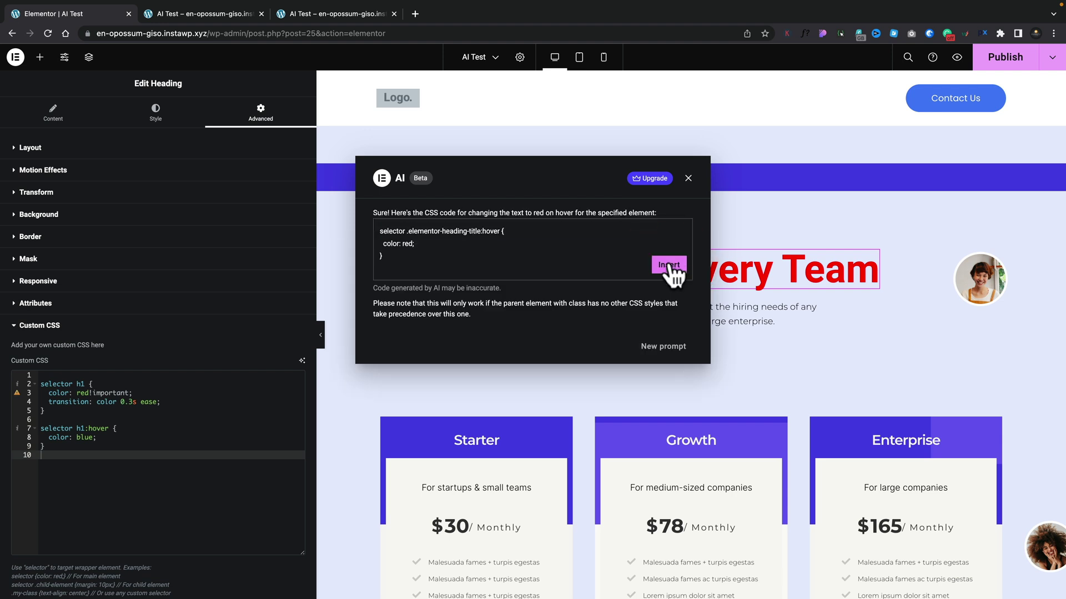
click(668, 265)
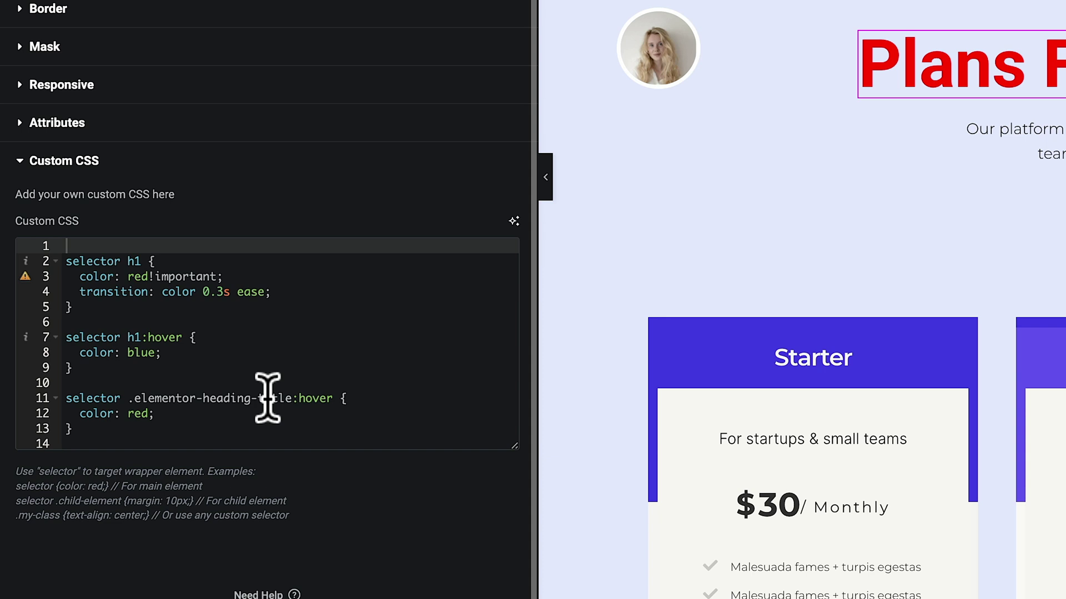
click(91, 427)
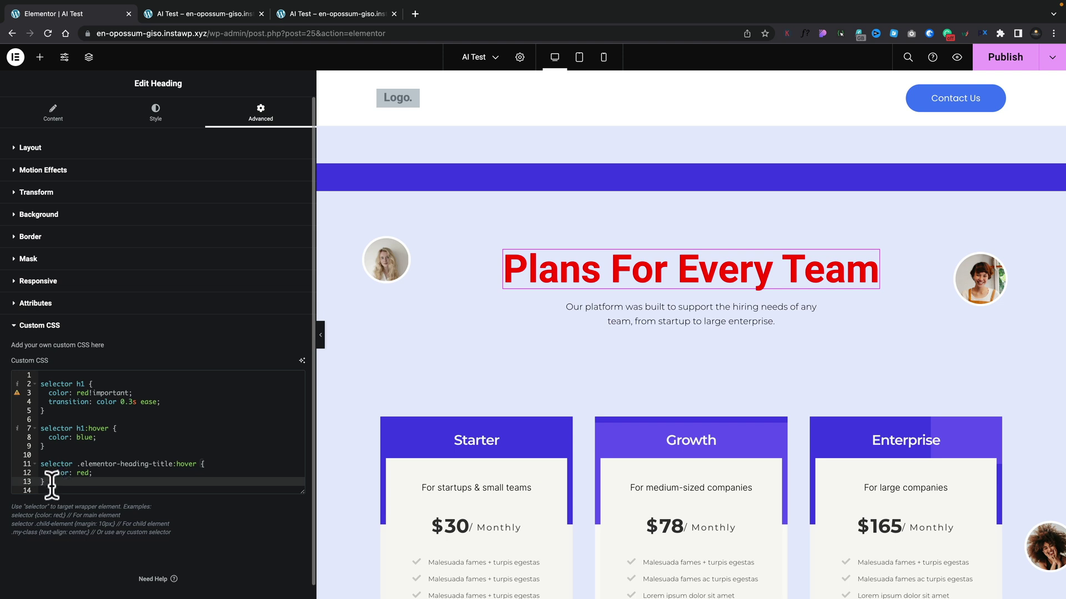
drag(53, 481, 29, 373)
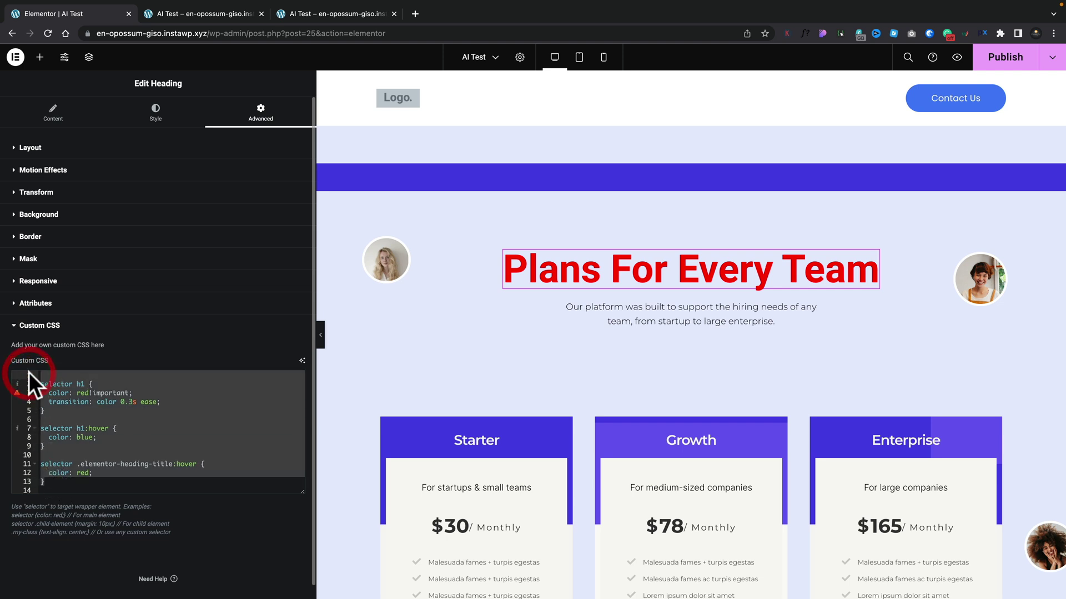
Step: Delete the heading's custom CSS and drop an HTML widget, found by searching 'html', below the heading
key(BackSpace)
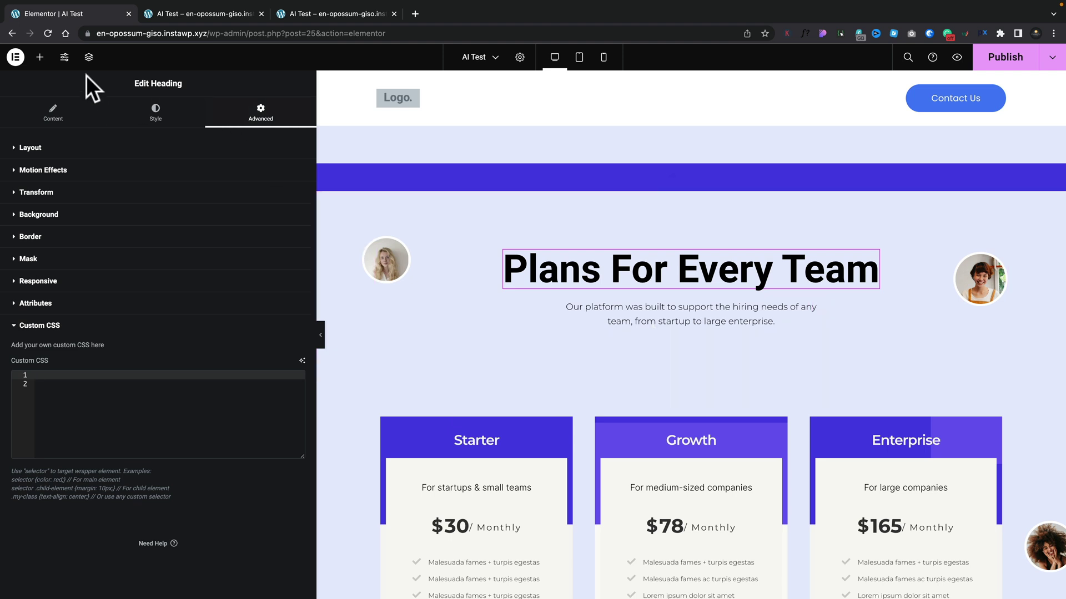
click(40, 57)
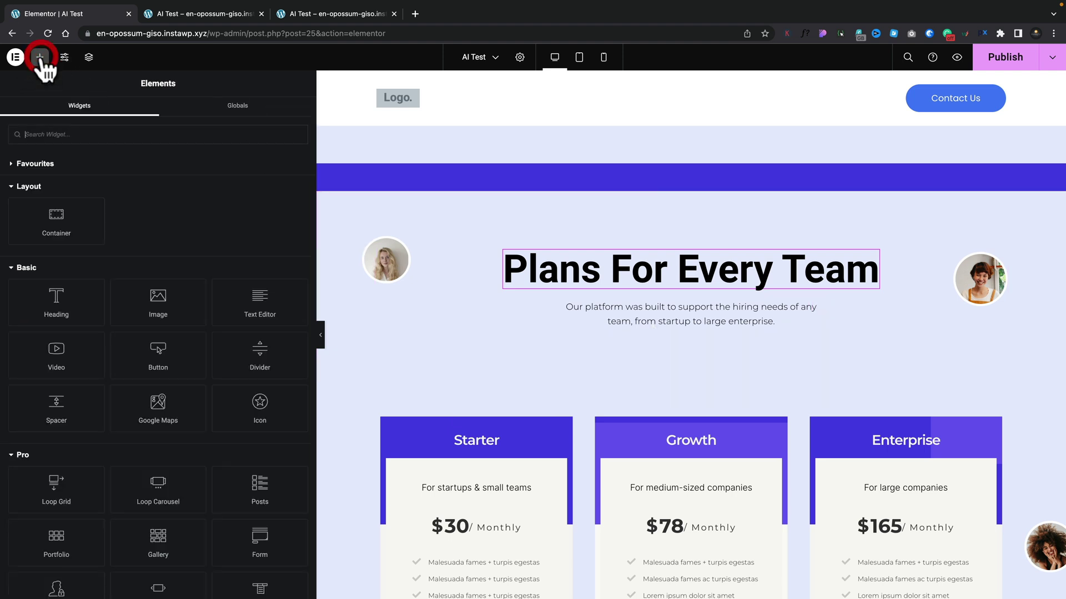
click(82, 134)
text(html)
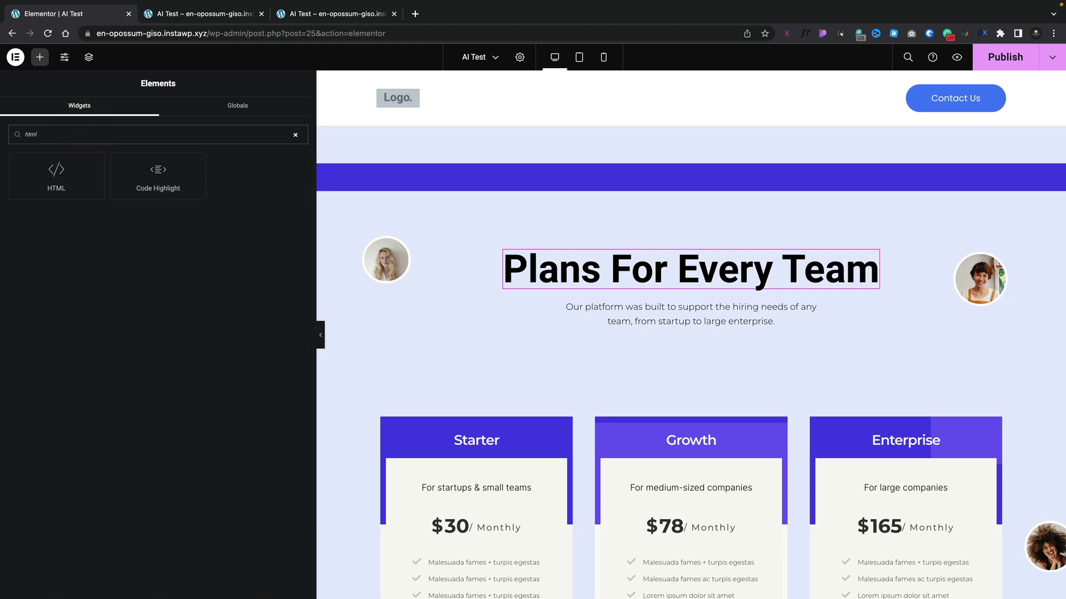
drag(55, 174, 652, 288)
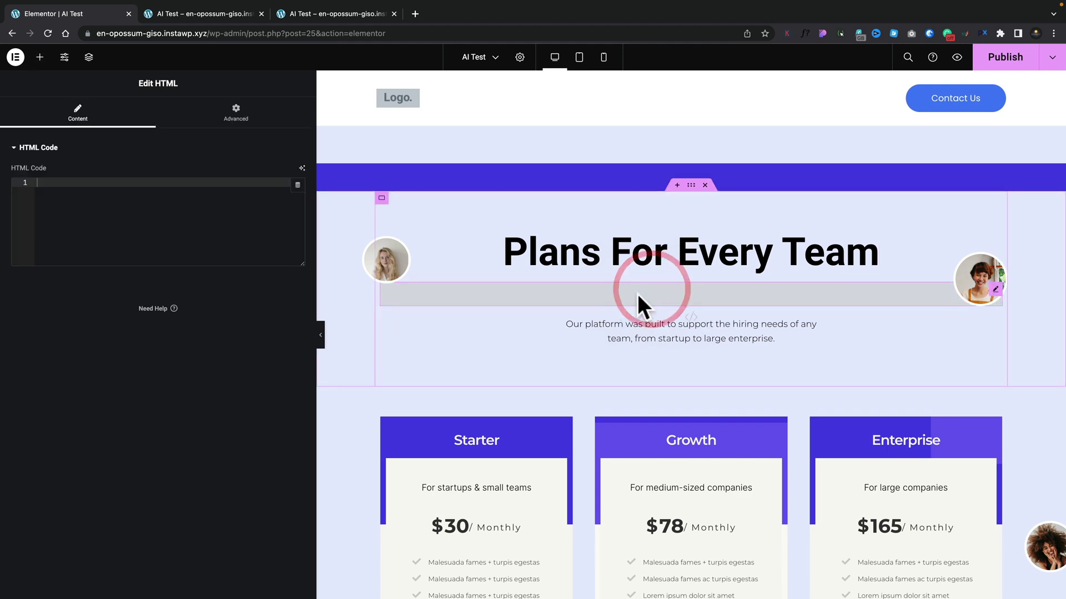
click(302, 169)
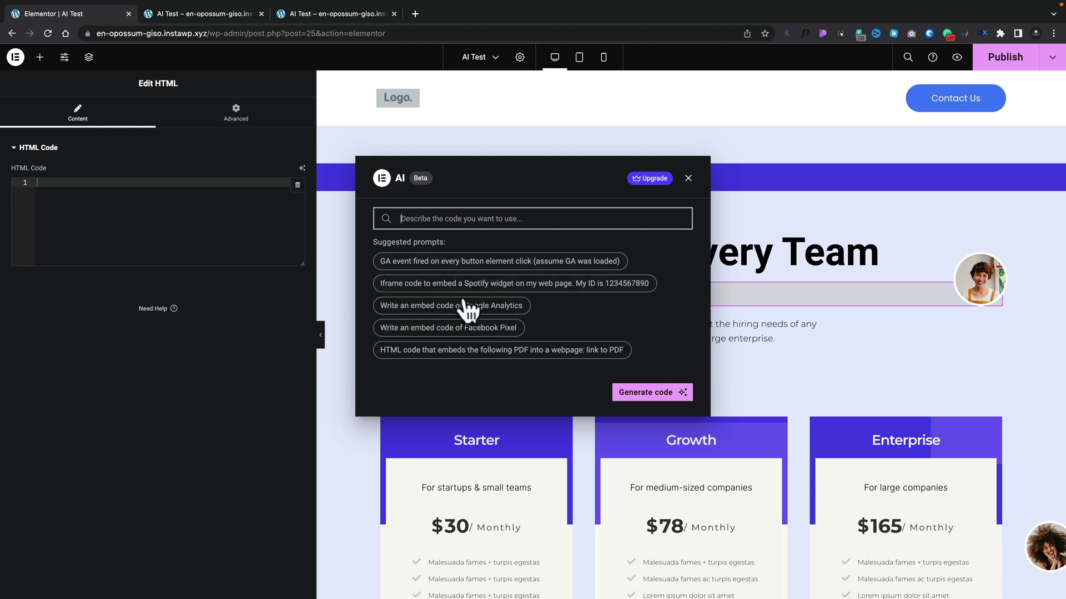
Step: Generate the 'Write an embed code of Google Analytics' gtag snippet and insert it into the HTML widget
click(453, 305)
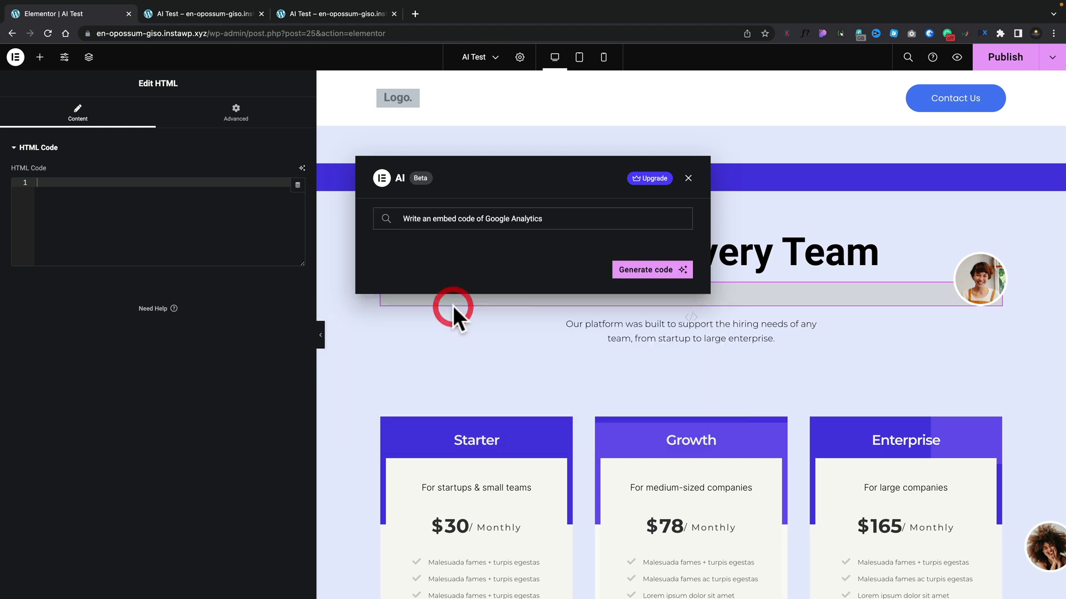
click(650, 268)
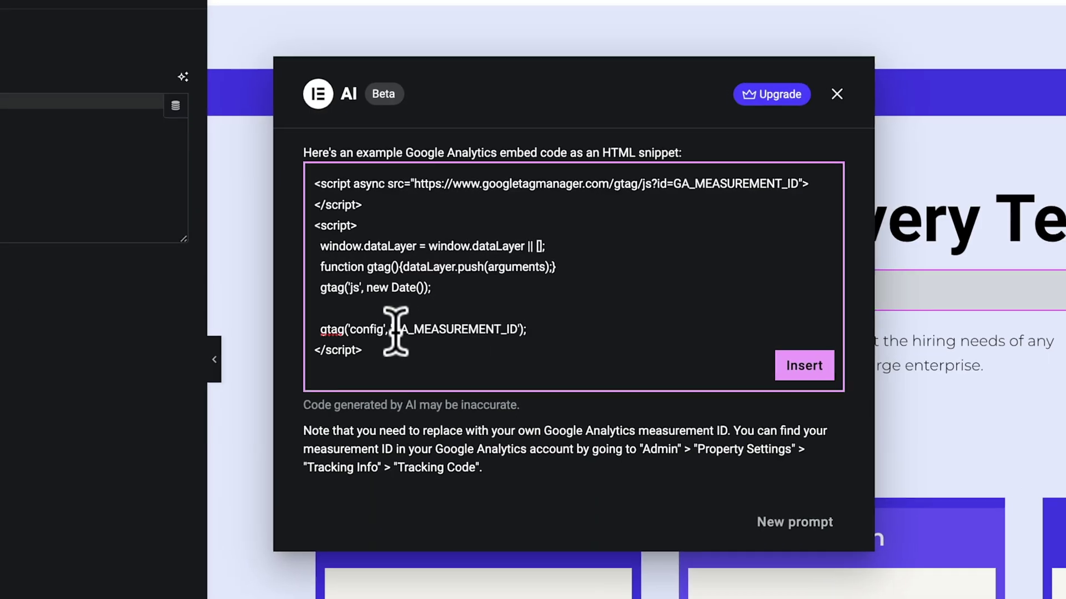
drag(426, 317, 516, 328)
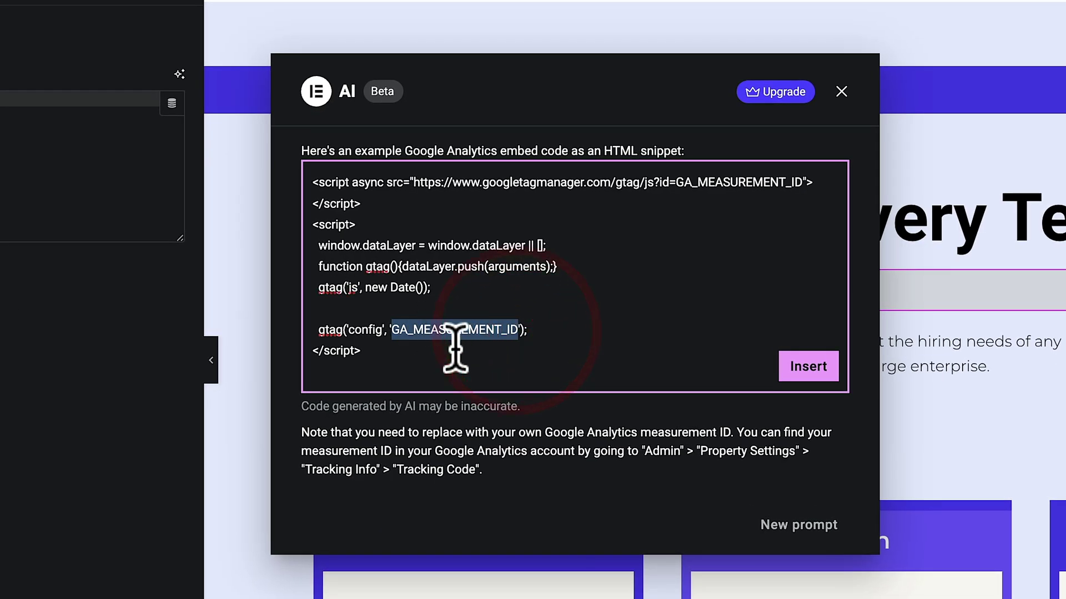
click(484, 465)
drag(485, 466, 310, 433)
click(506, 464)
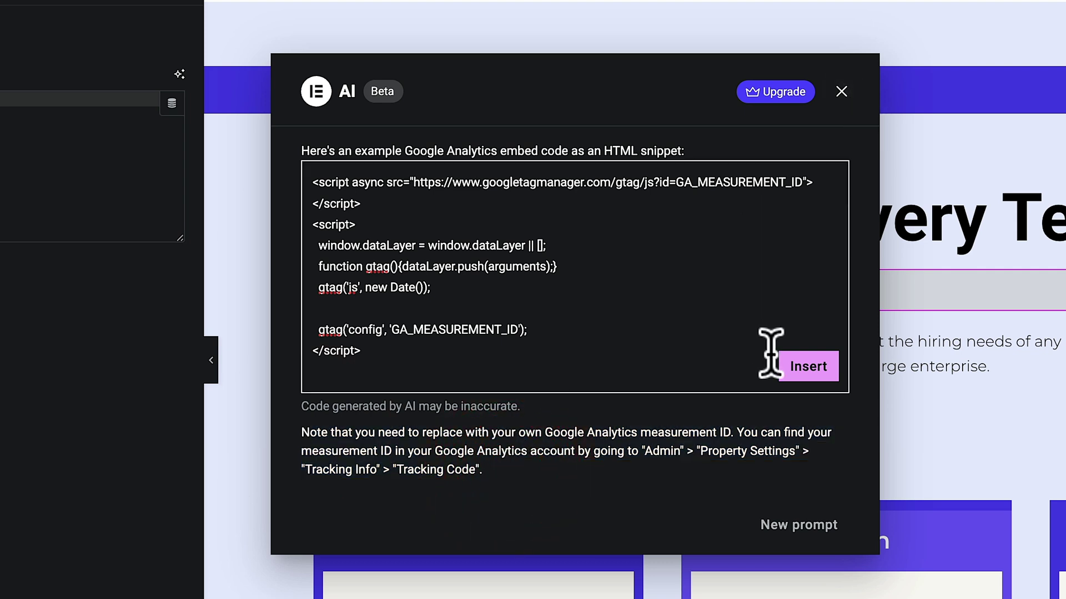
click(806, 369)
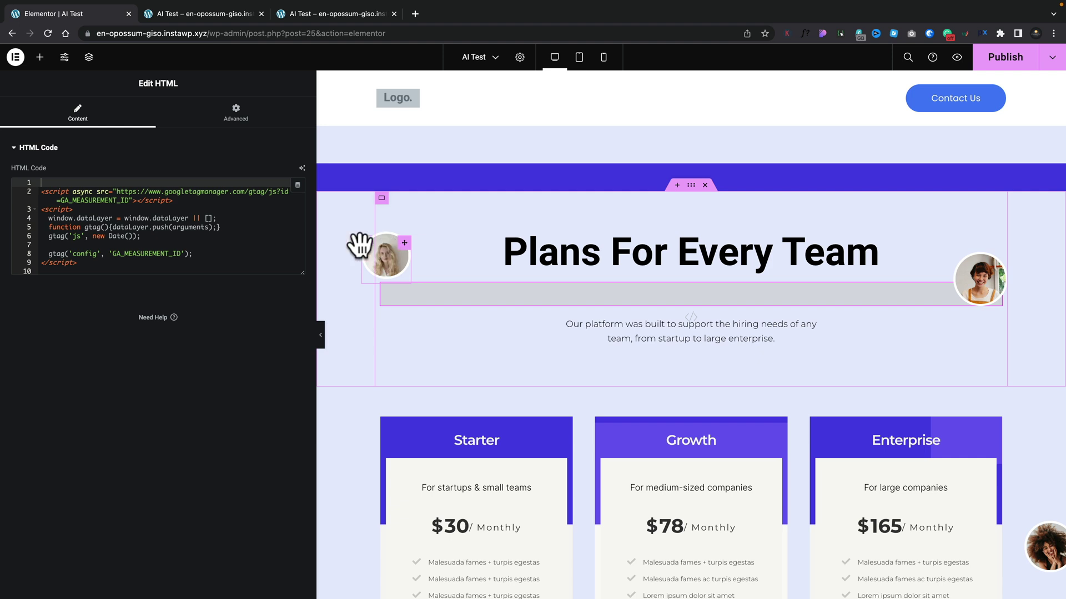
click(39, 56)
Step: Drop an Image widget into the heading section and select its placeholder image
mouse_move(152, 298)
mouse_down()
mouse_move(638, 268)
mouse_move(661, 253)
mouse_up()
click(602, 325)
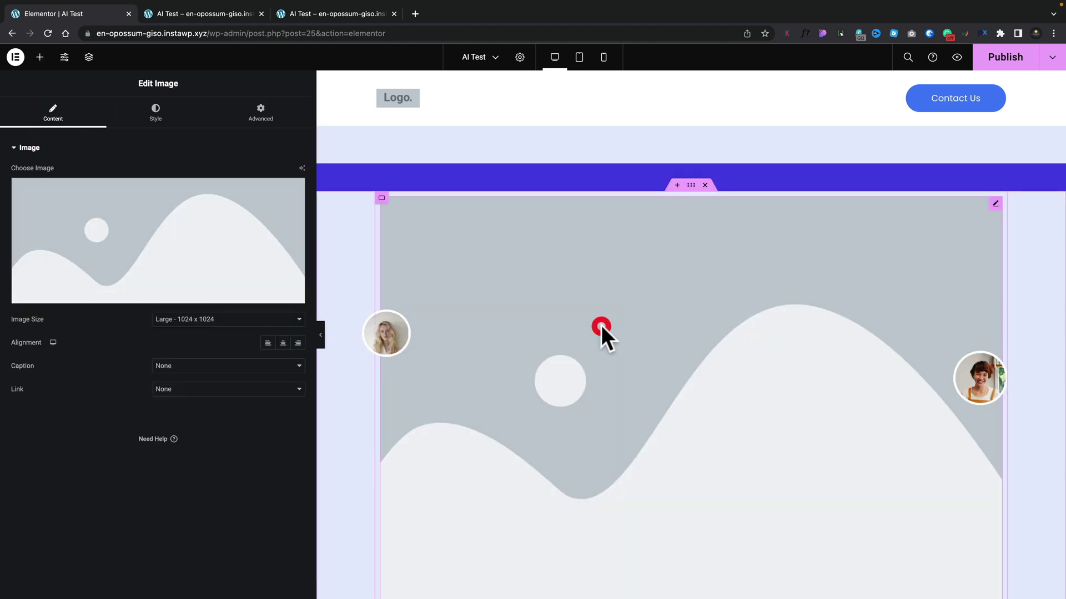